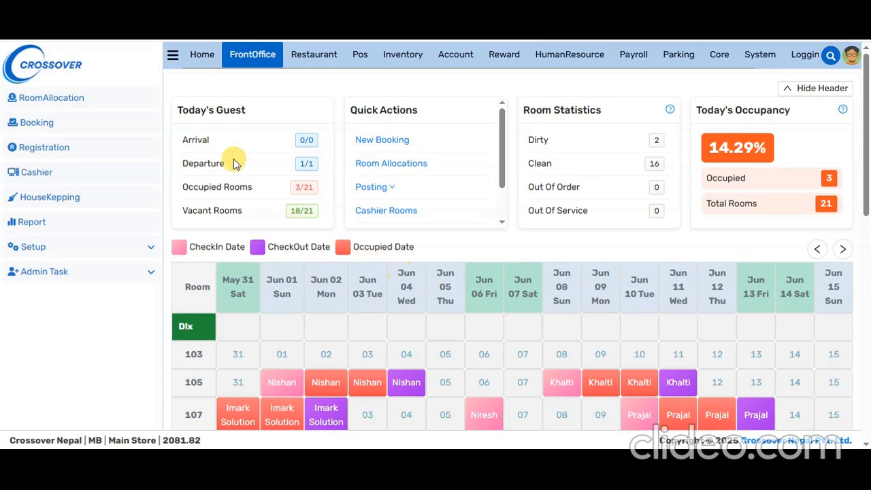
- Collapse the side navigation and examine the front office dashboard's quick actions, posting options, room statistics and room calendar
left_click(172, 55)
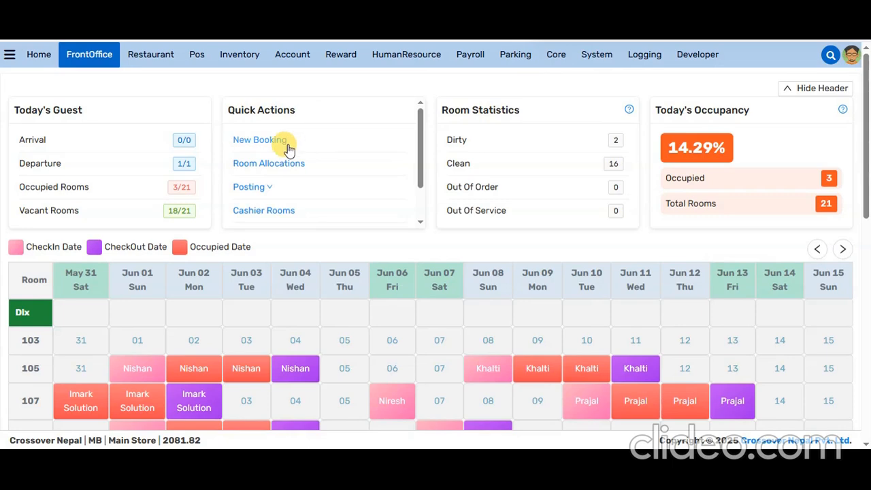
left_click(270, 189)
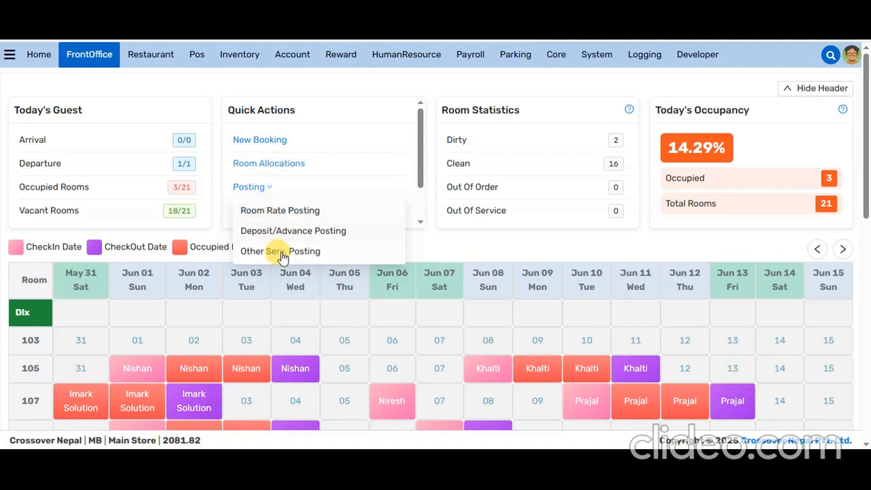
left_click(408, 215)
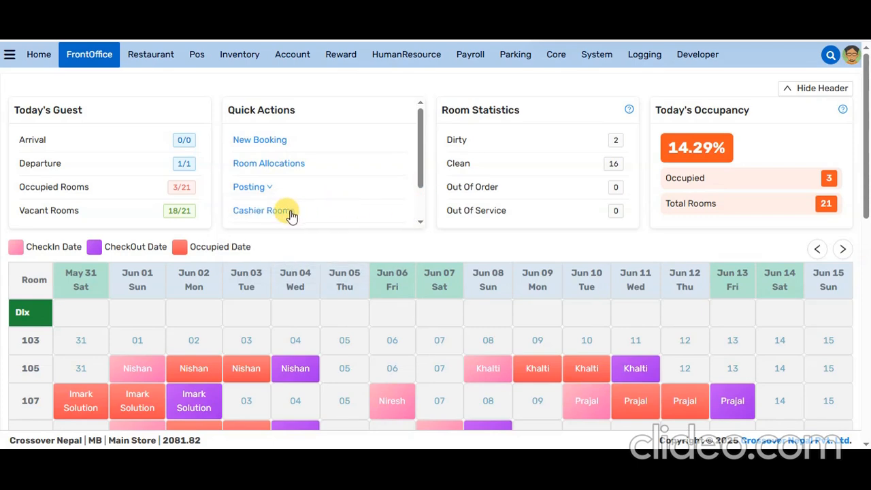
scroll(290, 215, "down", 1)
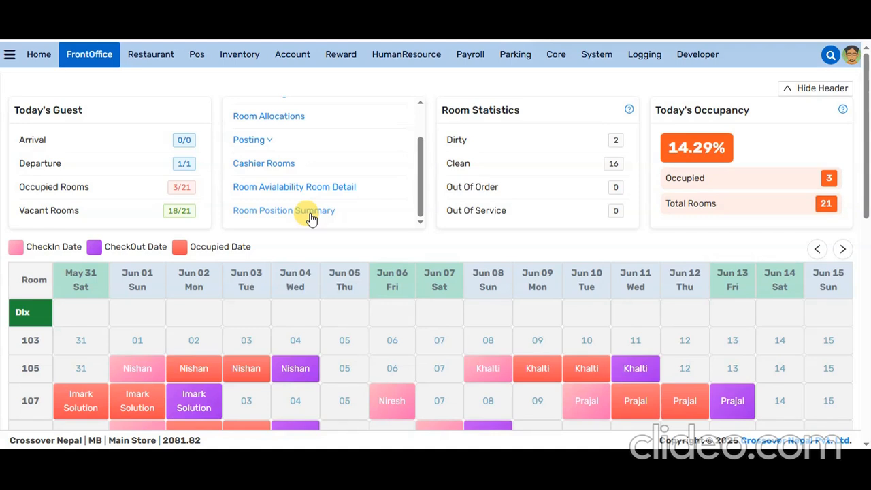
scroll(320, 215, "up", 1)
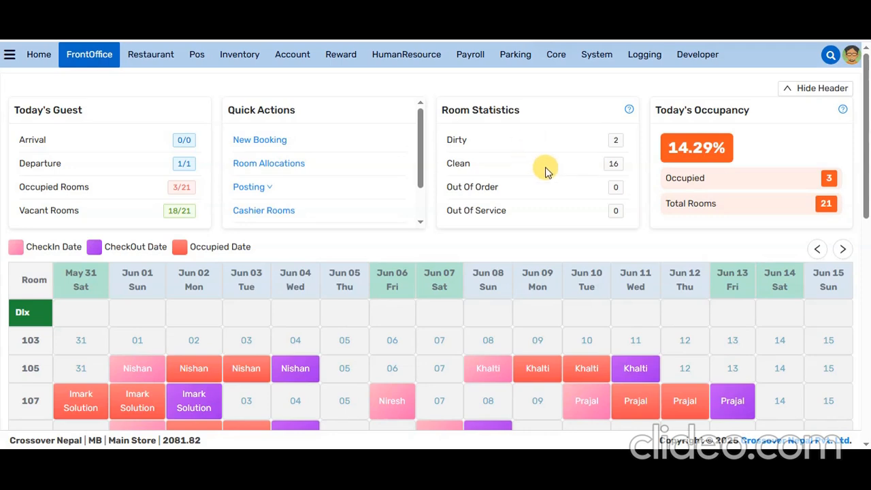
scroll(549, 201, "down", 1)
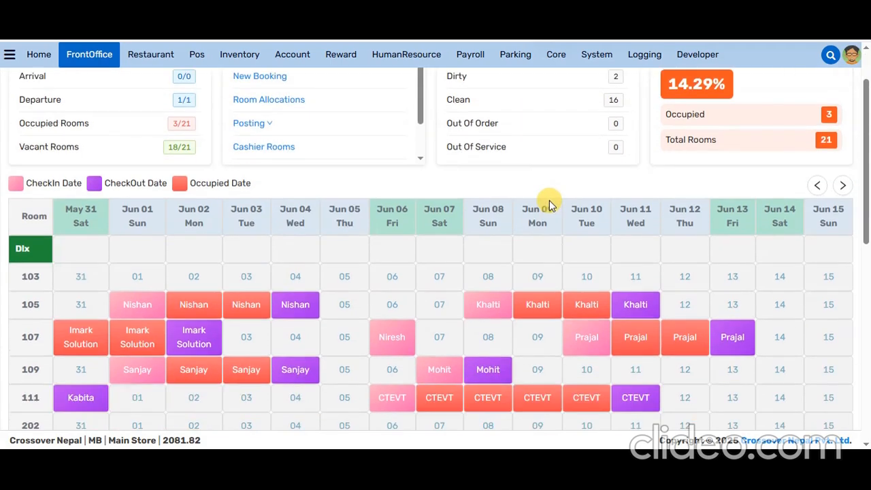
scroll(550, 202, "up", 1)
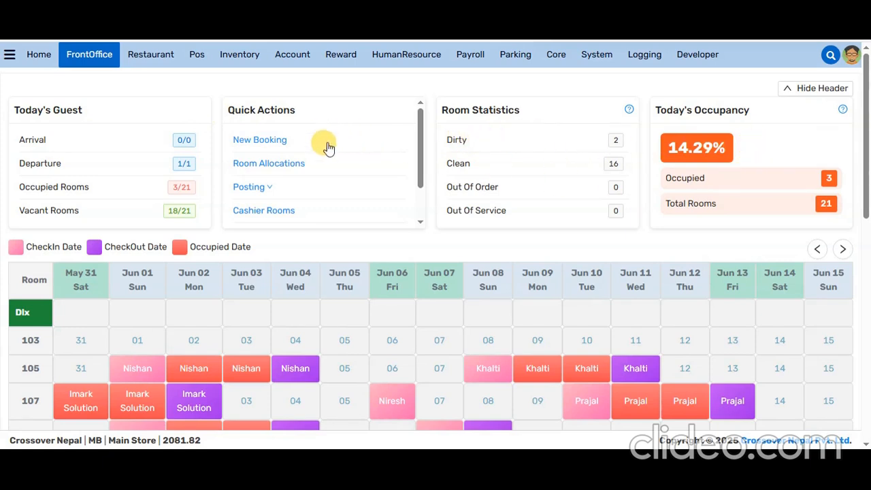
scroll(322, 154, "down", 1)
scroll(321, 191, "up", 1)
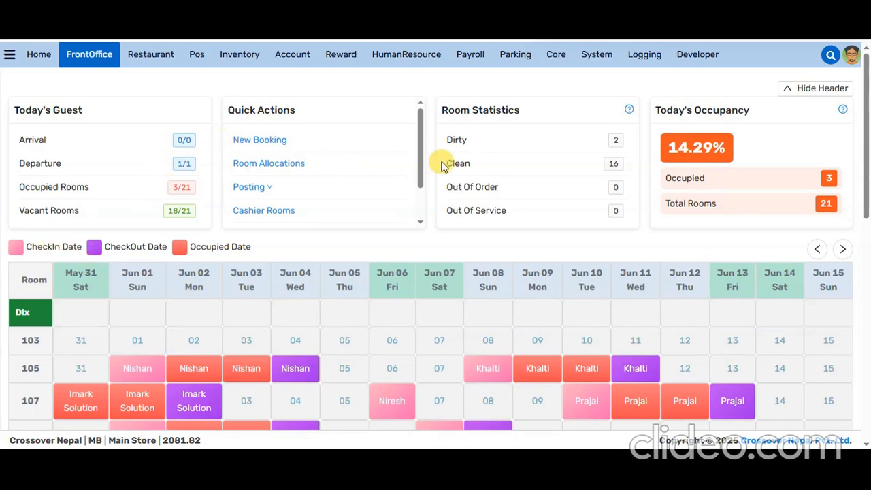
scroll(368, 327, "down", 2)
scroll(381, 321, "up", 1)
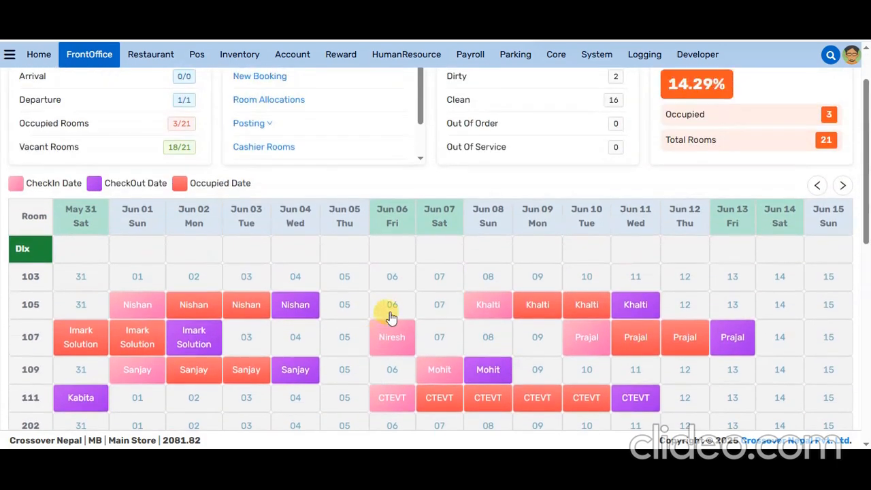
scroll(765, 185, "up", 1)
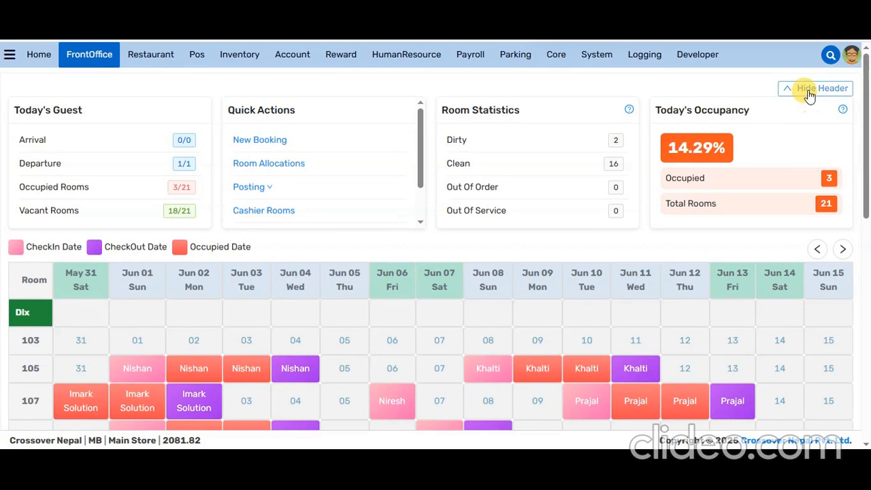
- Hide the dashboard header and open a walk-in form for room 106 from May 31 to June 1
left_click(808, 93)
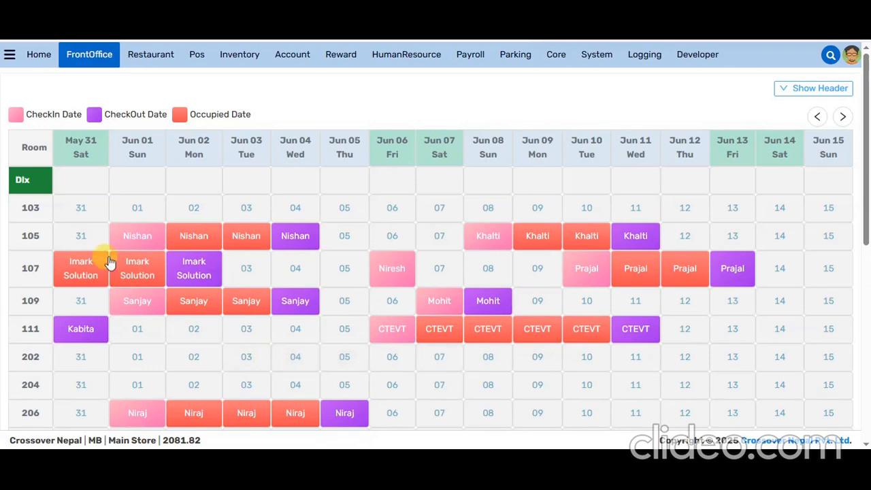
left_click(61, 210)
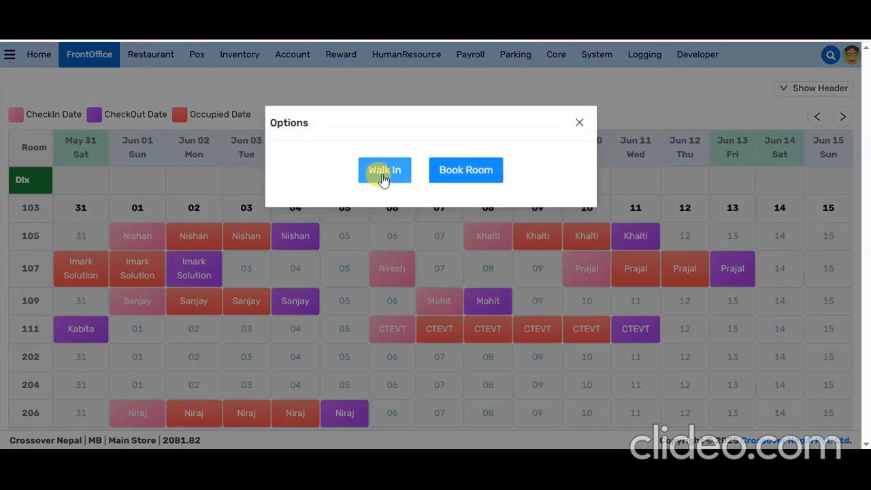
left_click(383, 175)
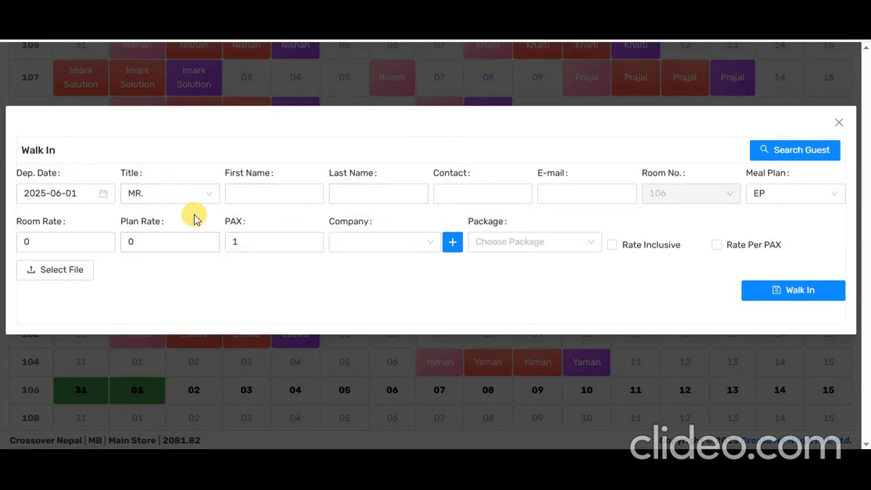
- Set the walk-in guest's title to MR. and enter the guest's first and last name
left_click(170, 201)
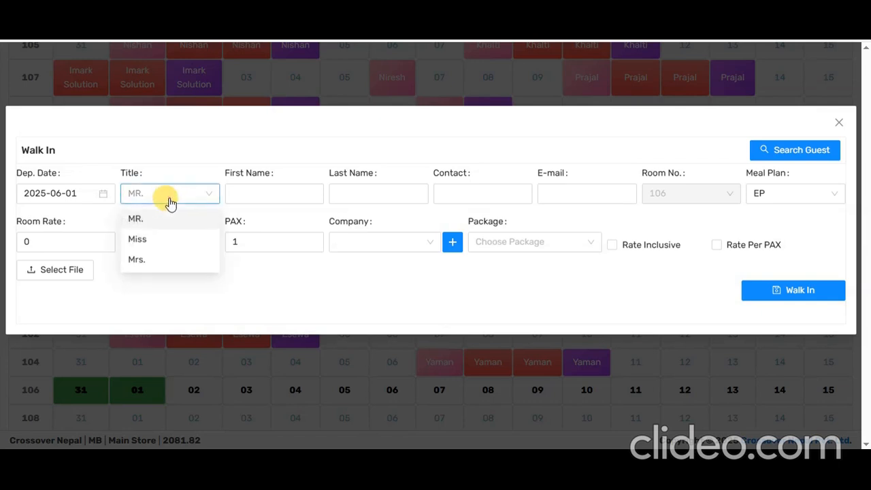
left_click(167, 219)
left_click(245, 196)
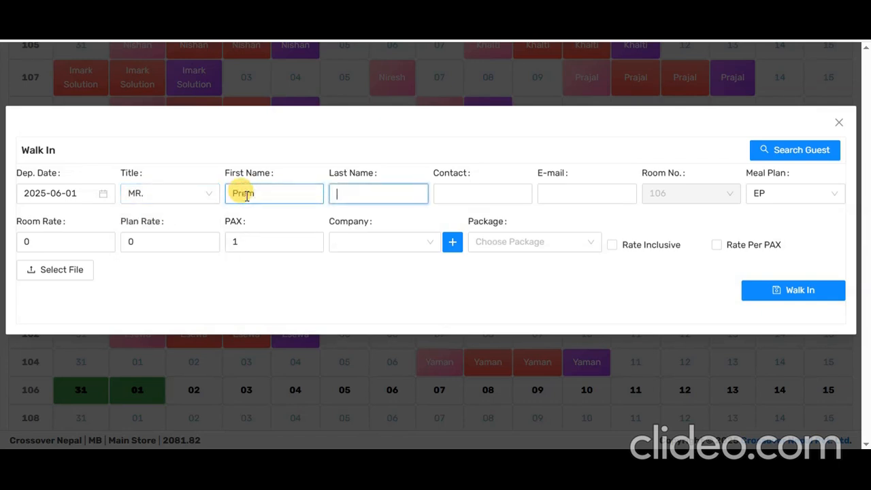
left_click(449, 197)
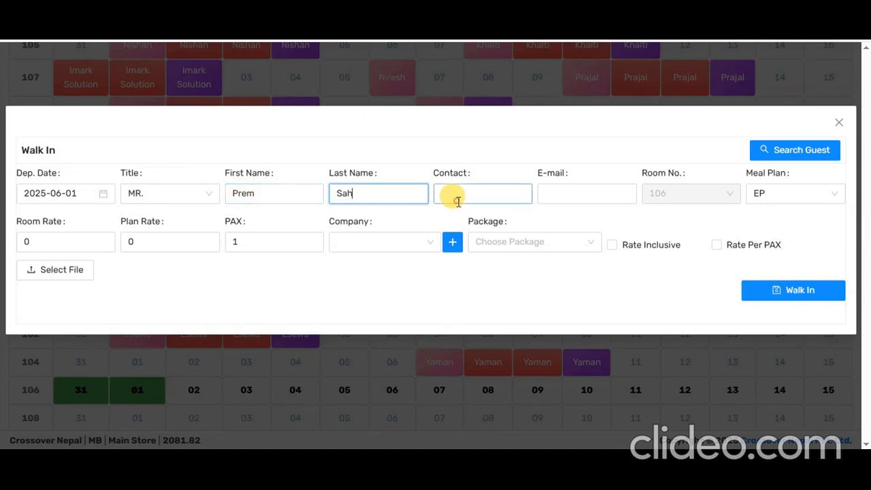
left_click(574, 196)
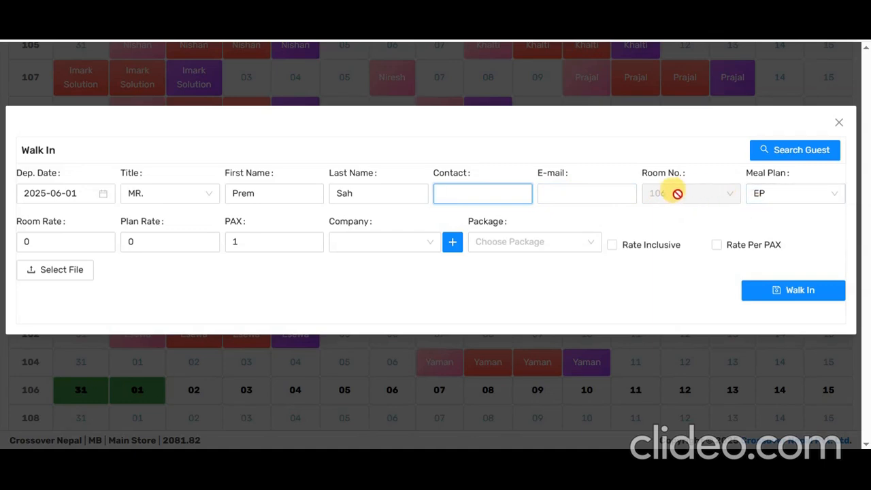
- Set the walk-in's meal plan to BB, the room rate to 4500 and the plan rate to 500
left_click(785, 202)
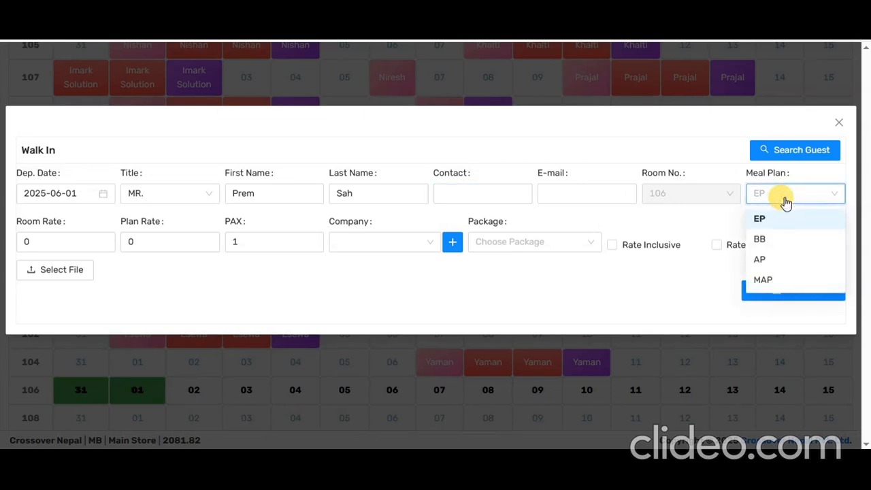
left_click(767, 241)
left_click_drag(58, 241, 20, 249)
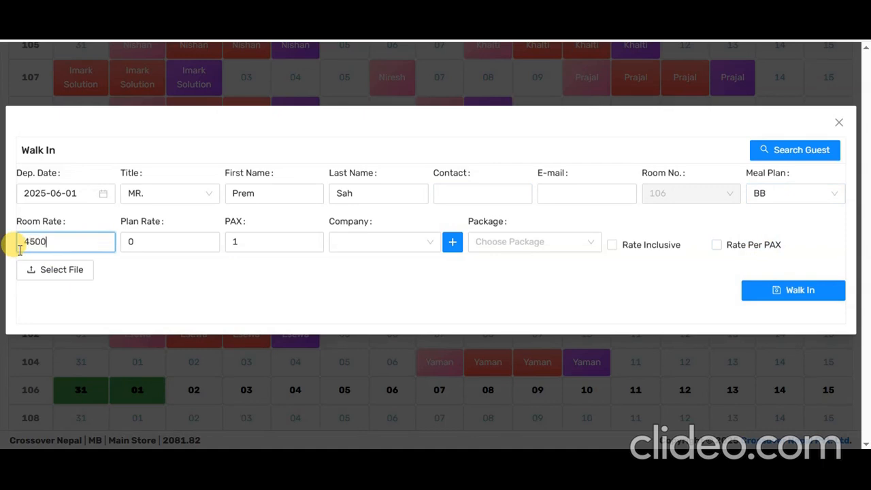
left_click(141, 240)
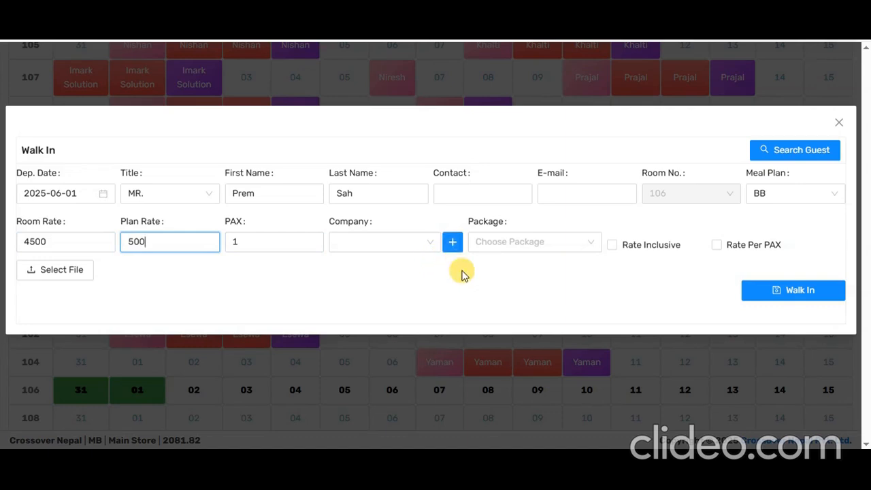
left_click(545, 249)
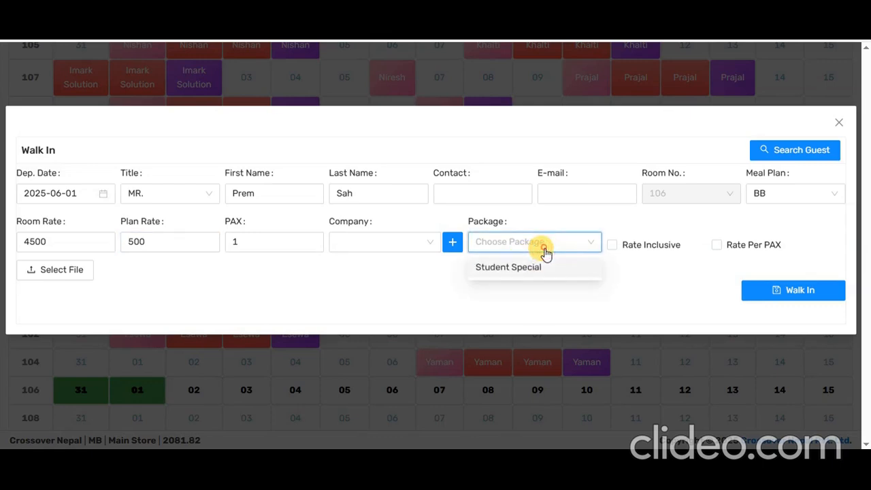
left_click(547, 287)
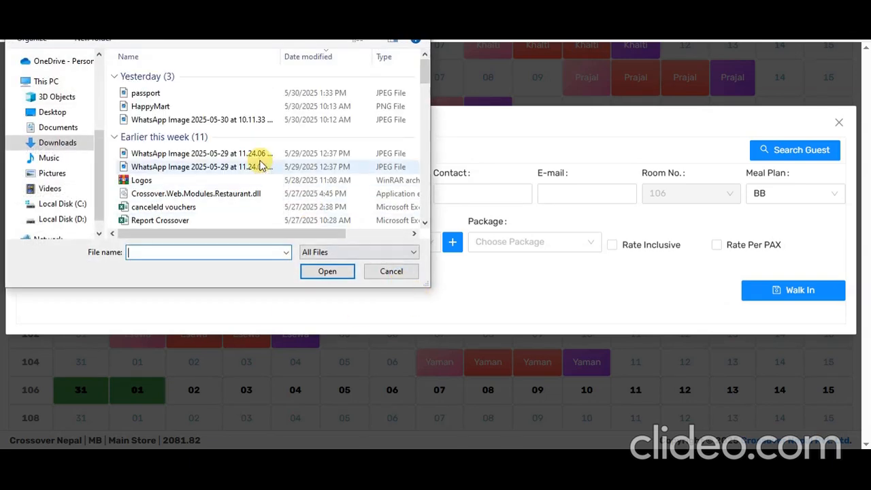
- Attach the HappyMart image file to the walk-in form and submit the walk-in
left_click(166, 106)
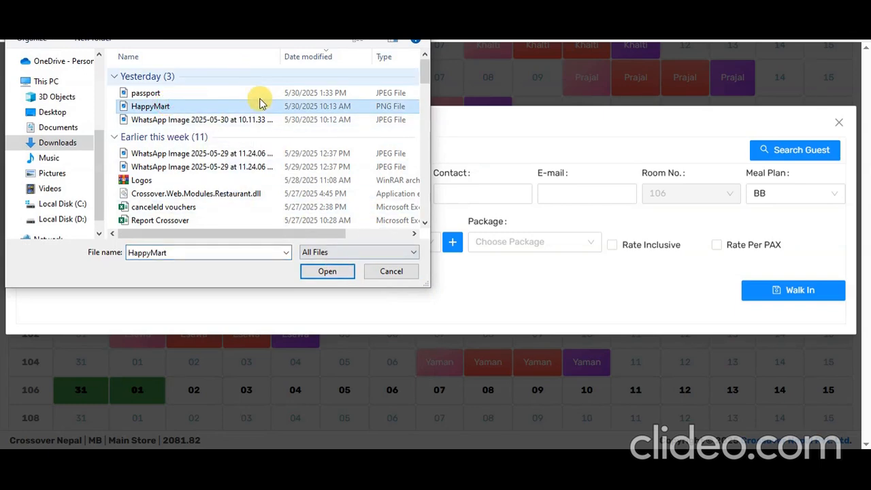
left_click(327, 271)
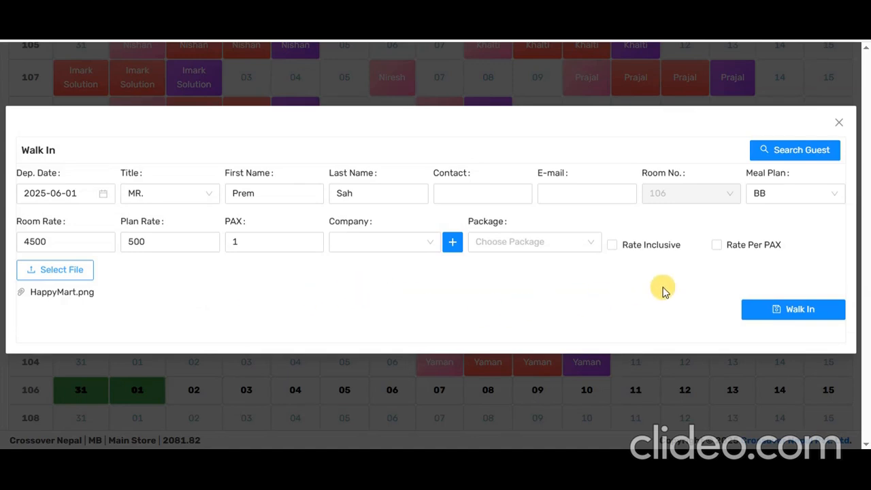
left_click(789, 312)
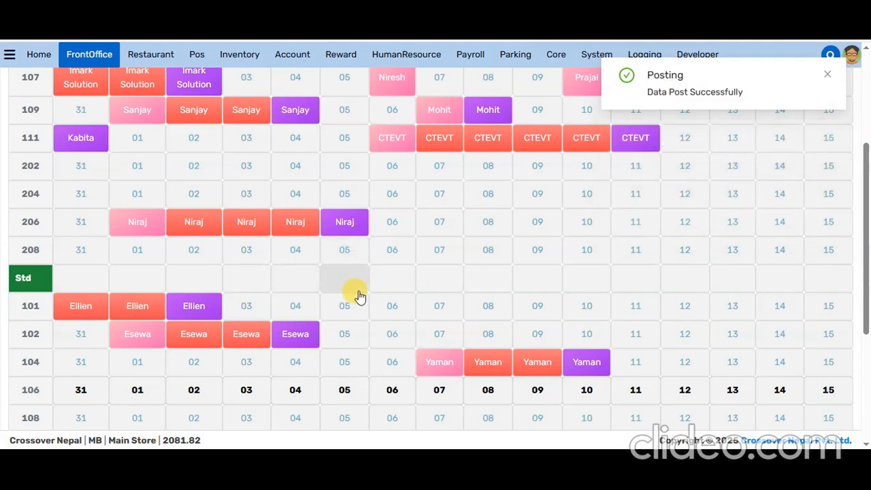
- Reload the front office room calendar with its header hidden and check the new stay in room 106
scroll(87, 241, "up", 3)
left_click(91, 56)
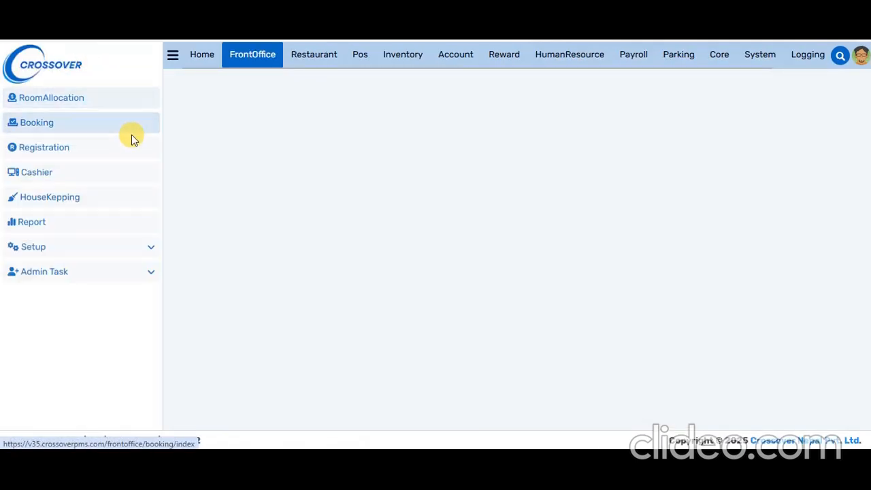
left_click(173, 57)
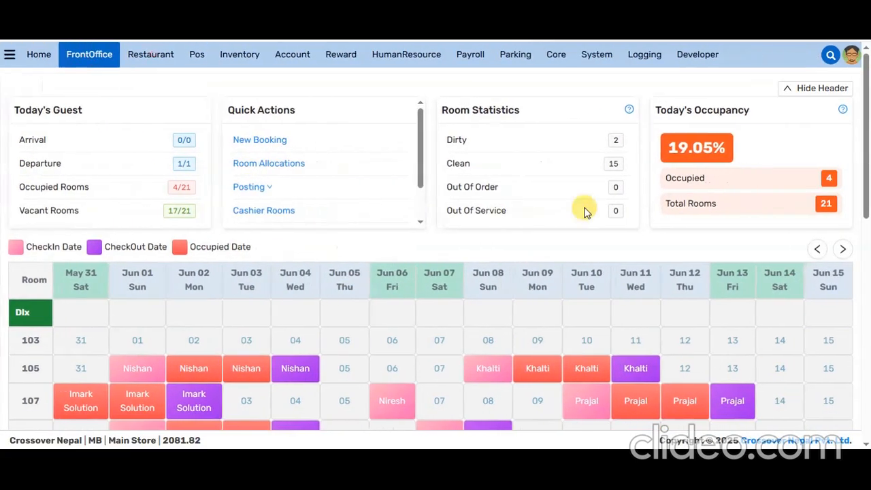
left_click(821, 89)
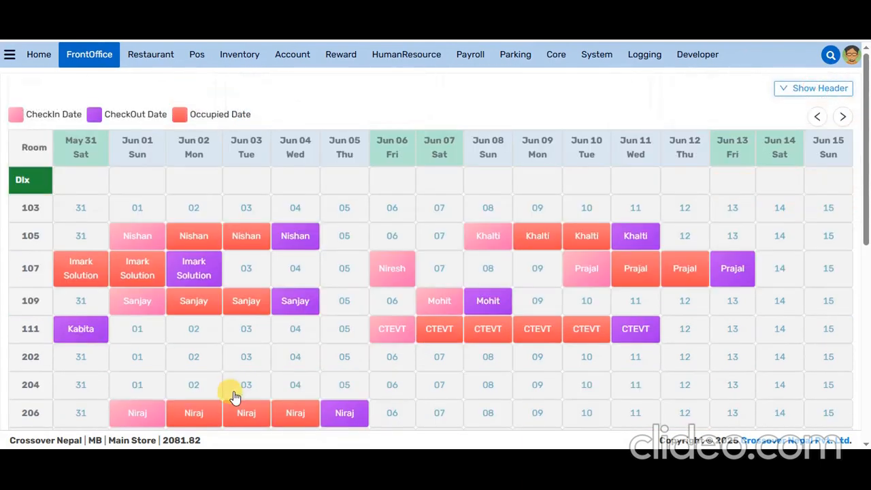
scroll(235, 386, "down", 4)
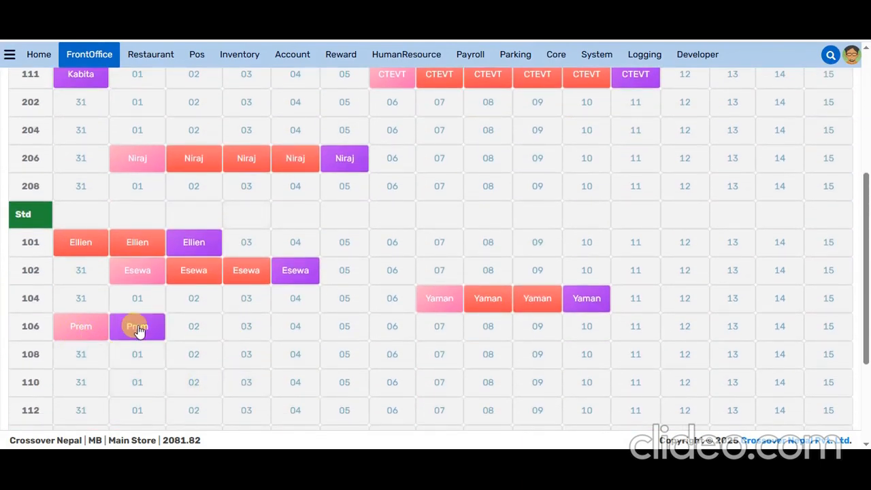
- Generate the folio bill for the stay in room 106 from its bill summary and decline printing it
left_click(75, 327)
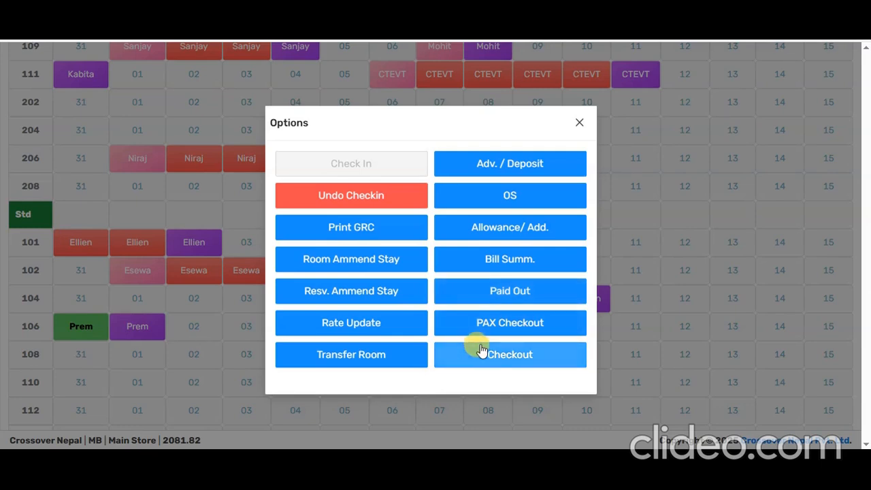
left_click(504, 262)
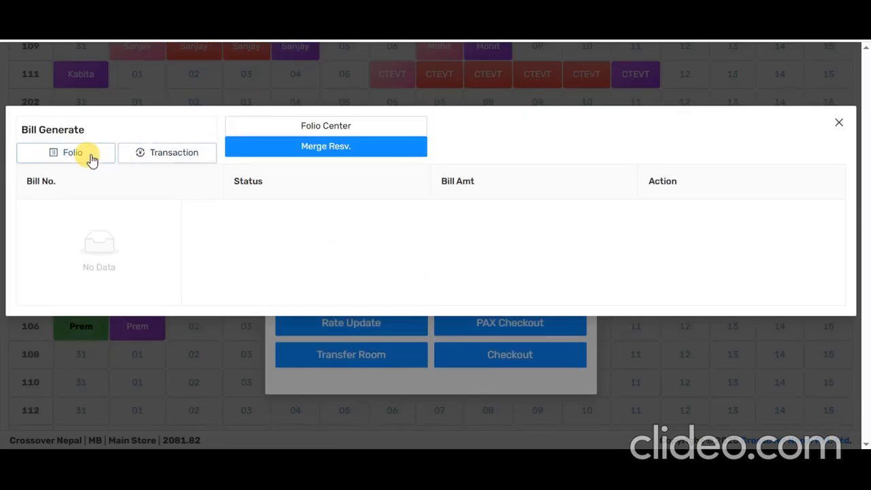
left_click(92, 158)
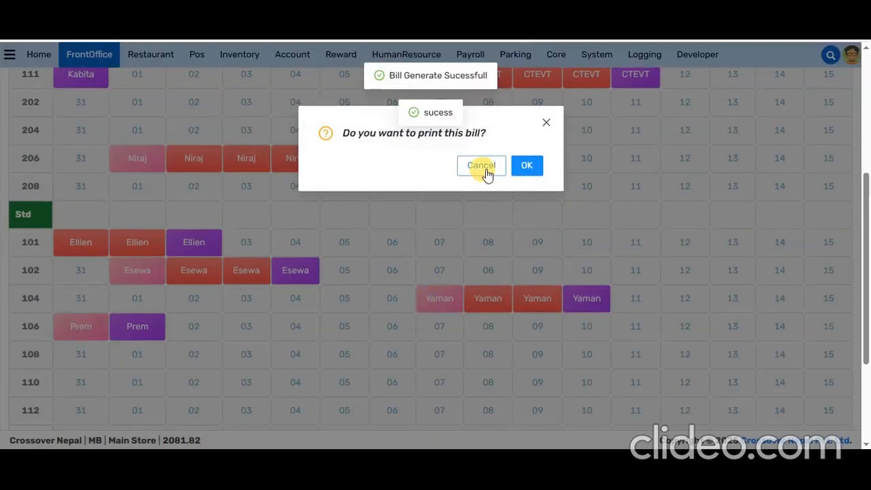
left_click(485, 171)
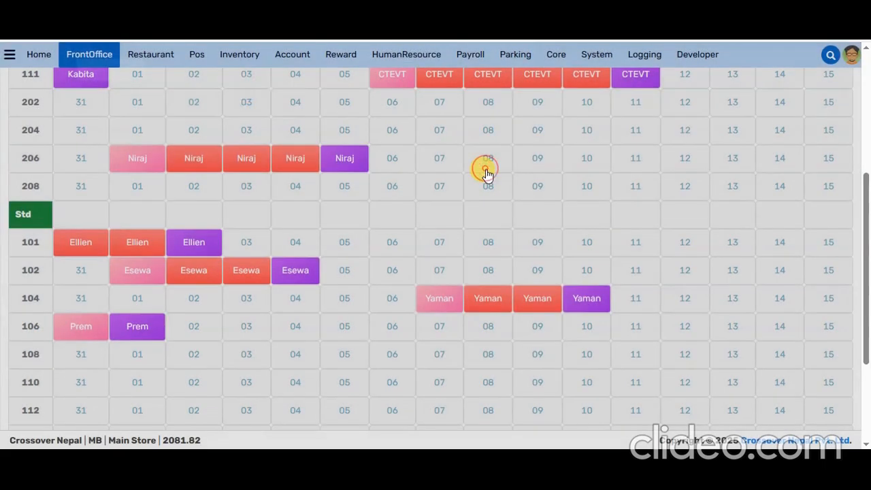
- Generate the folio bill for the stay in room 111 with cash payment and decline printing it
left_click(98, 332)
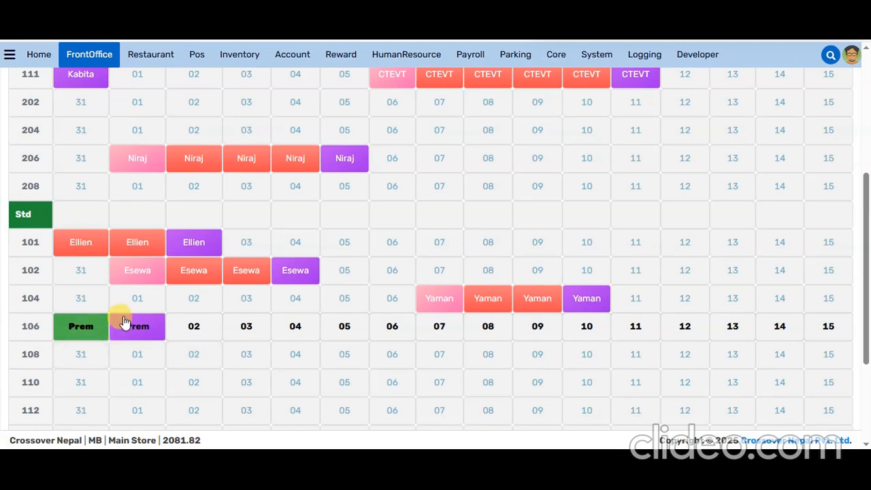
scroll(111, 296, "up", 5)
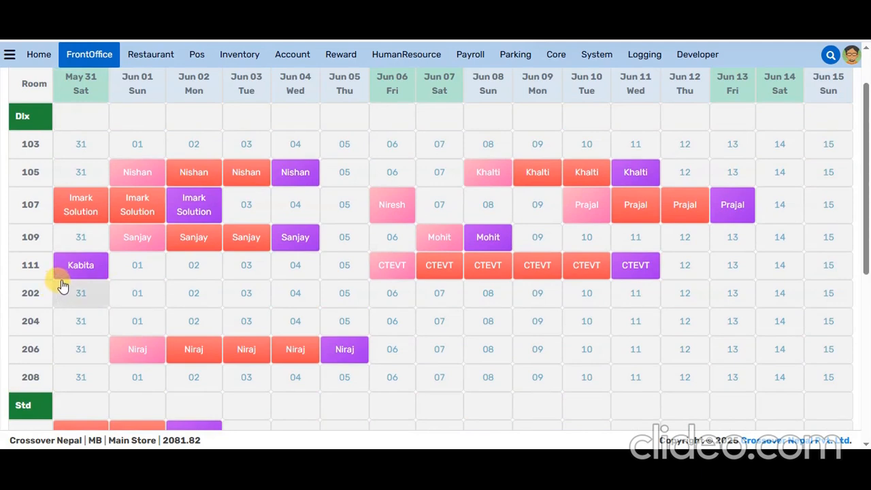
left_click(72, 272)
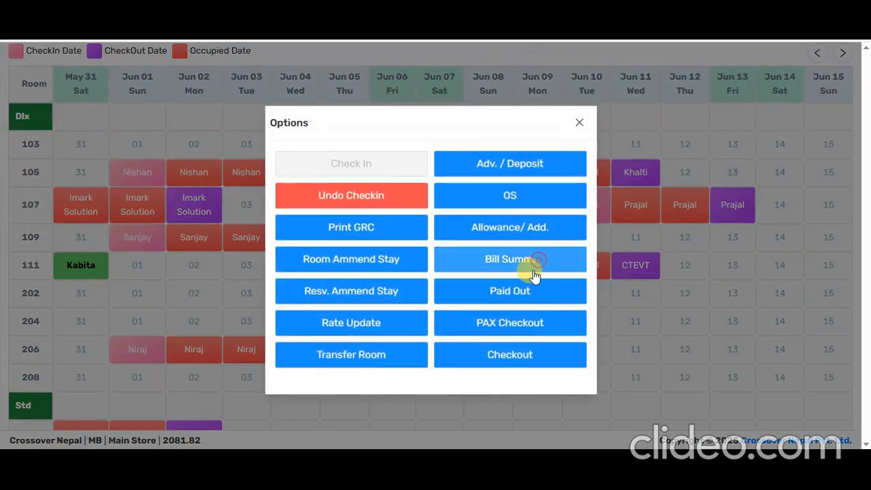
left_click(533, 271)
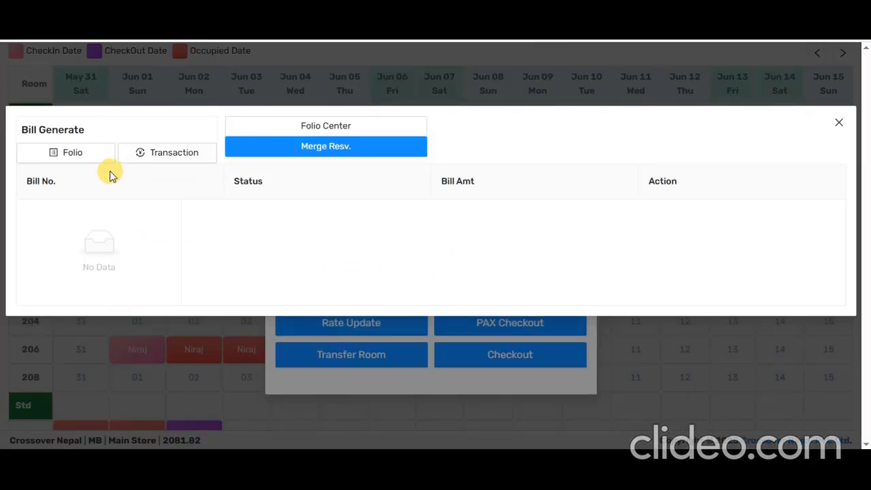
left_click(81, 156)
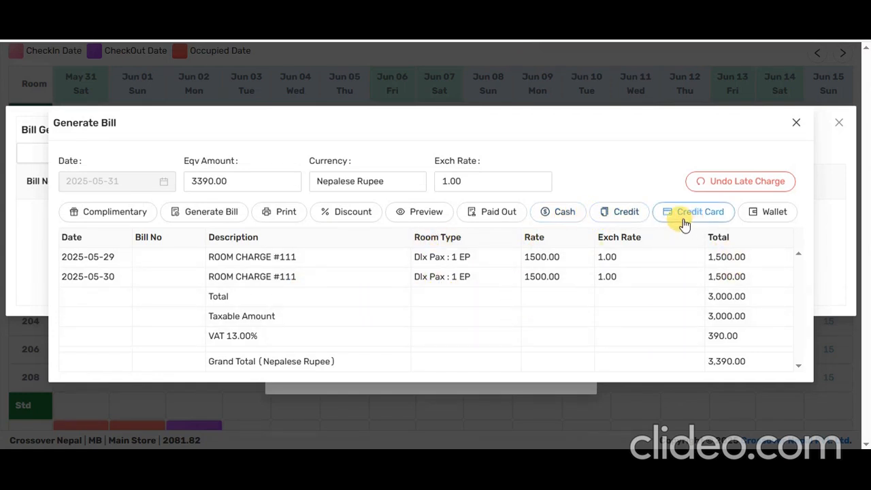
left_click(564, 216)
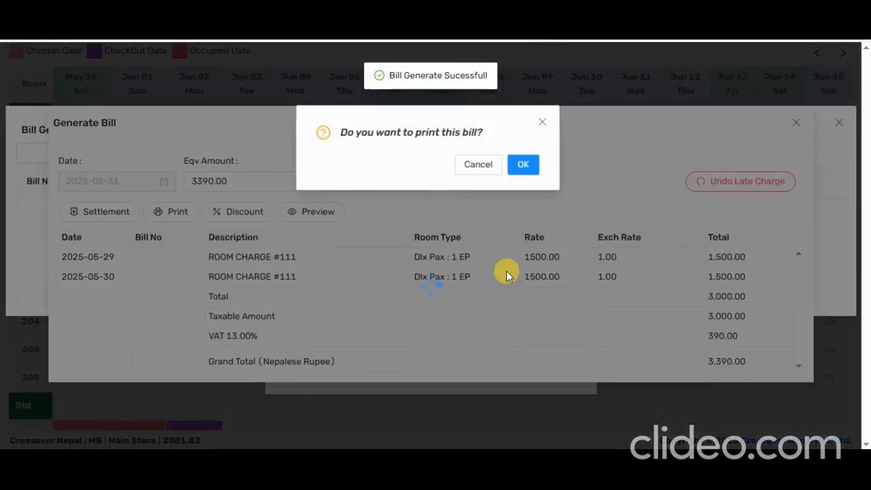
left_click(481, 166)
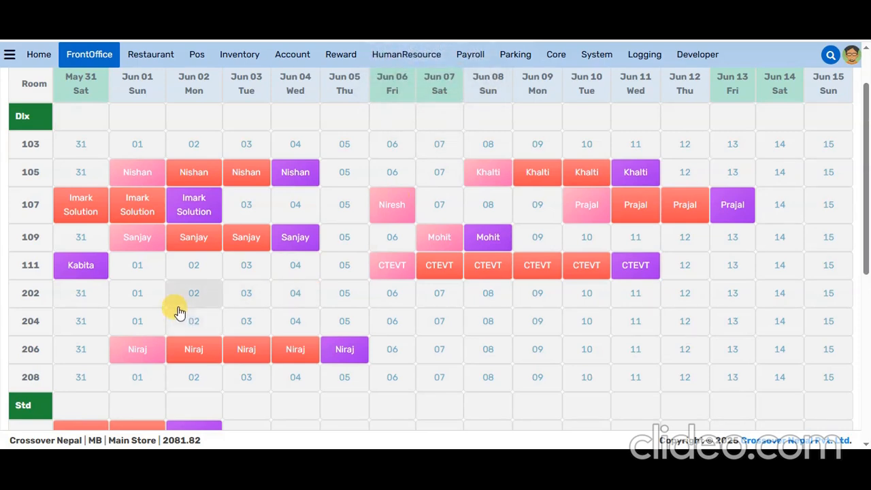
- Check out the stay in room 111 that departs on May 31
left_click(77, 270)
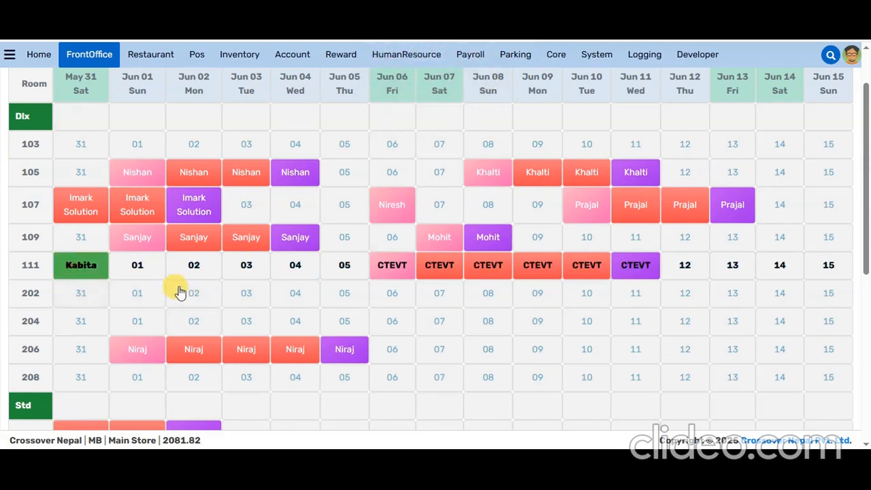
left_click(76, 268)
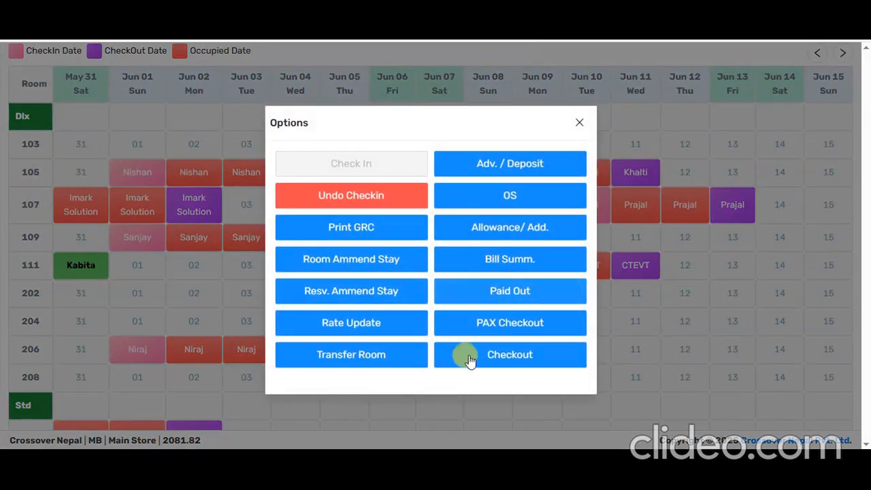
left_click(494, 354)
left_click(44, 229)
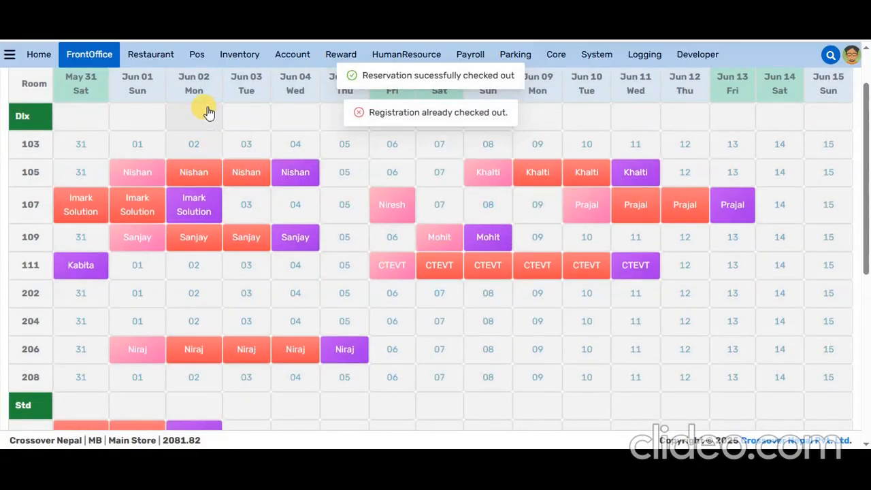
- Review the room calendar, then open the room allocation page without the side navigation and examine the room status cards
scroll(333, 278, "up", 1)
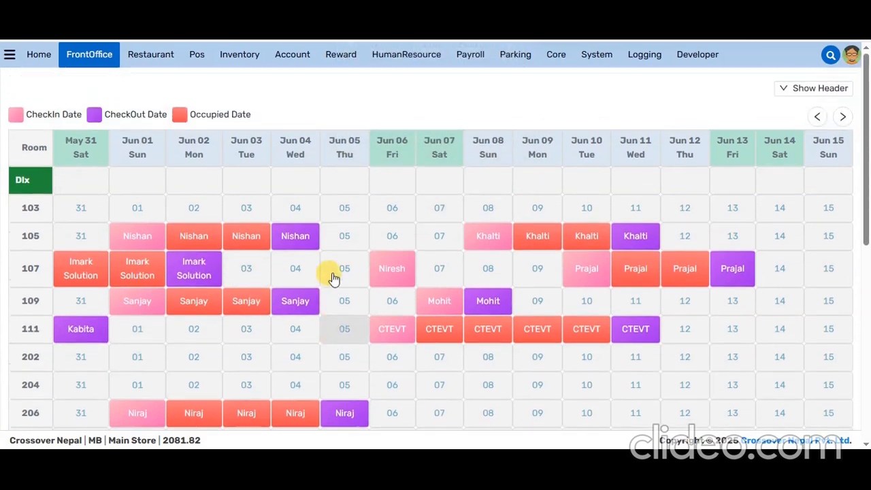
scroll(333, 278, "down", 4)
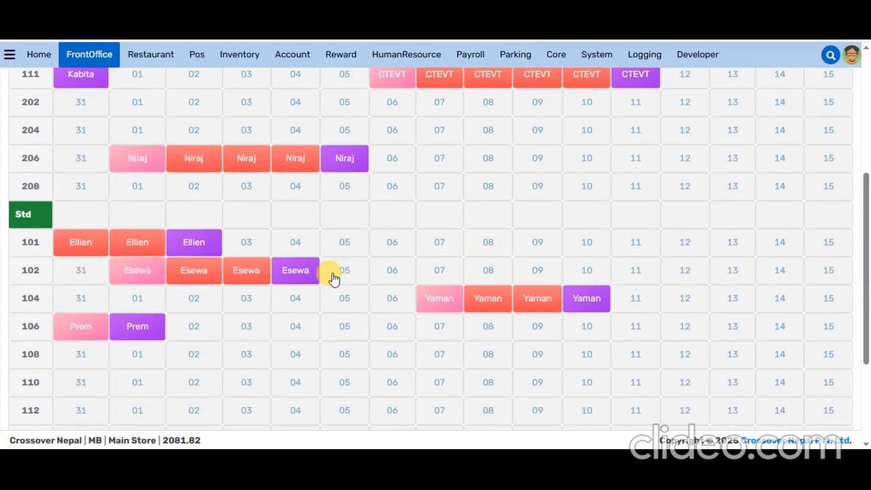
scroll(333, 278, "up", 4)
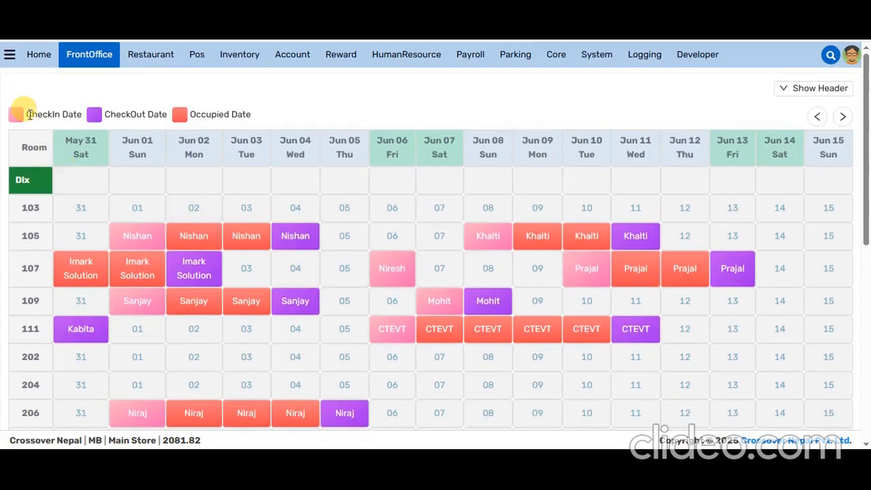
left_click(10, 59)
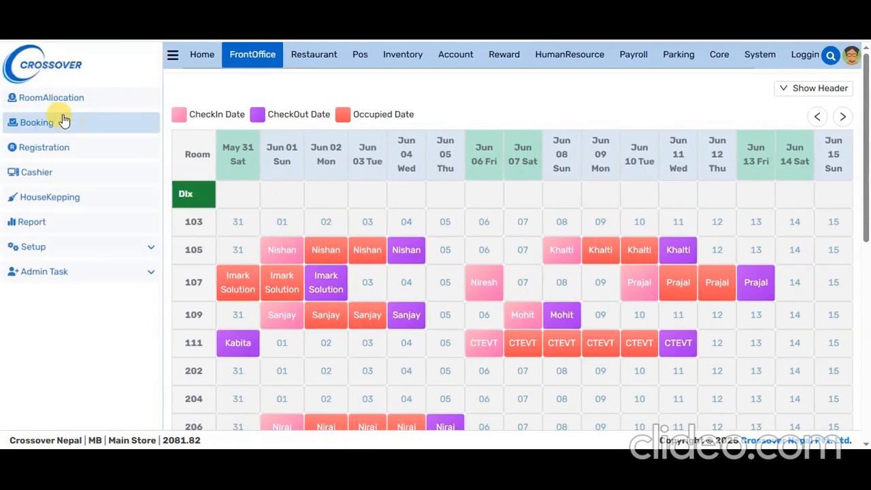
left_click(61, 97)
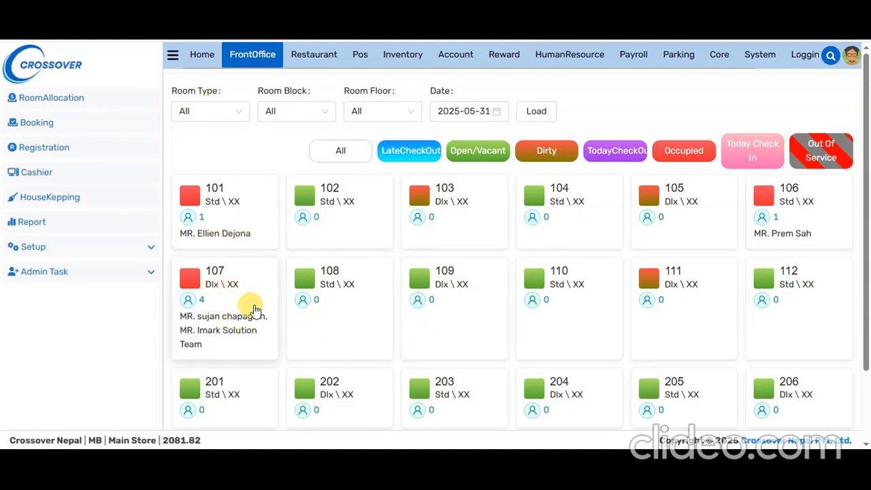
left_click(172, 57)
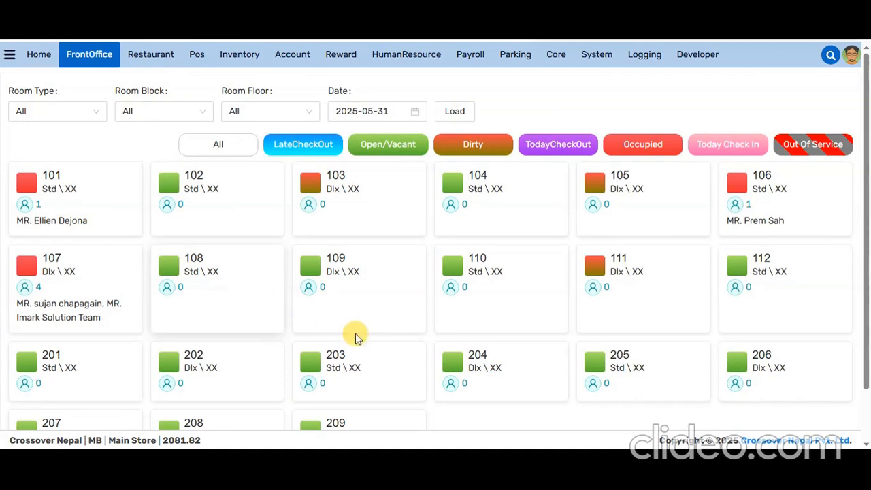
scroll(356, 334, "down", 1)
scroll(356, 334, "up", 1)
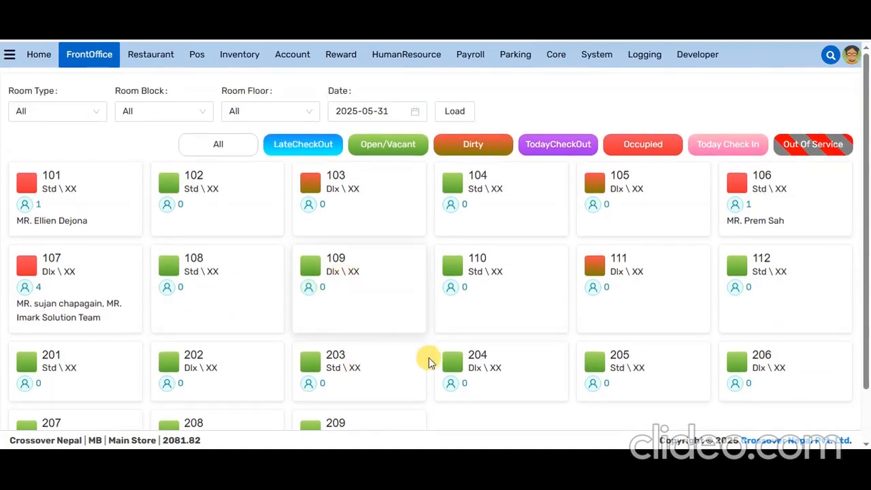
left_click(451, 362)
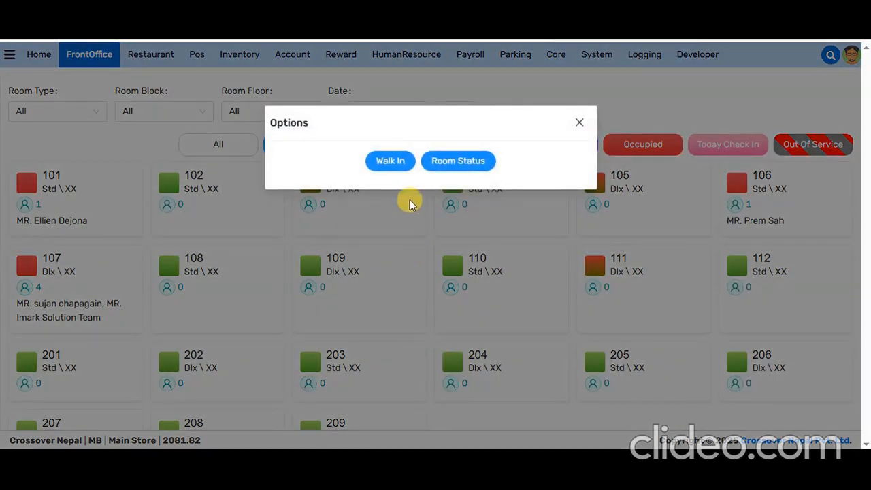
left_click(388, 163)
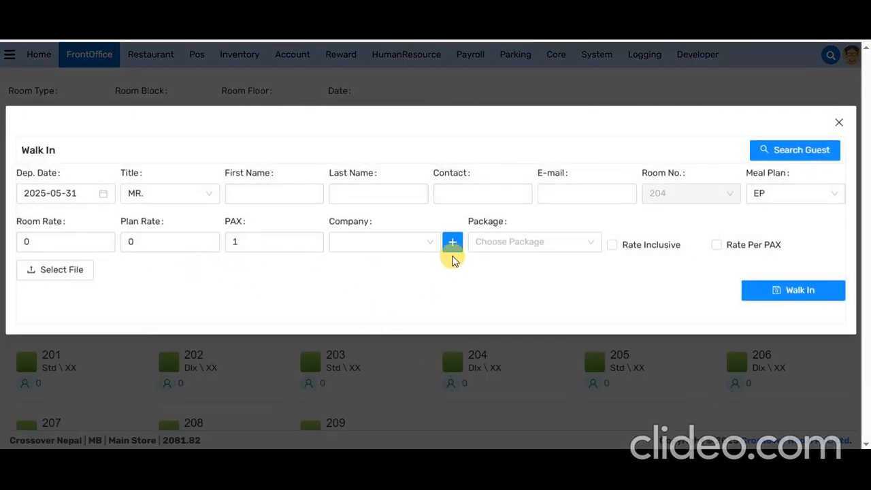
left_click(250, 185)
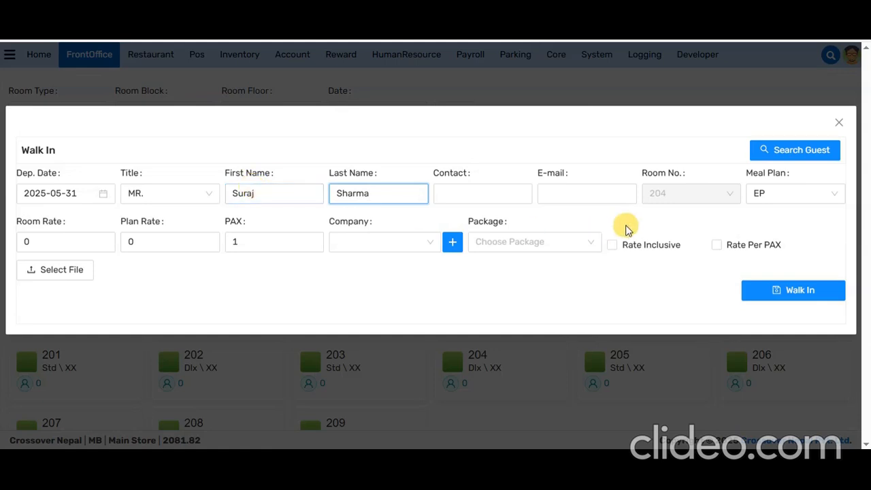
left_click(78, 242)
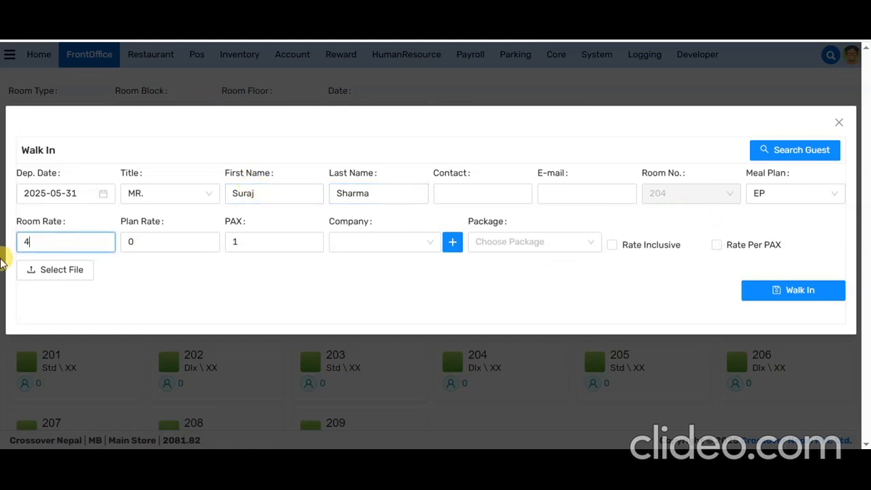
type("0")
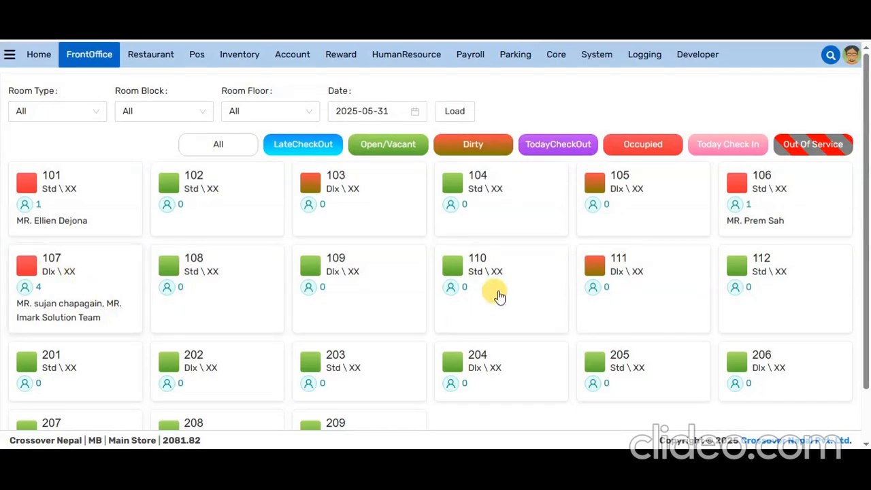
- Register a walk-in in vacant room 104 with the guest's first and last name and a room rate of 5000
left_click(476, 218)
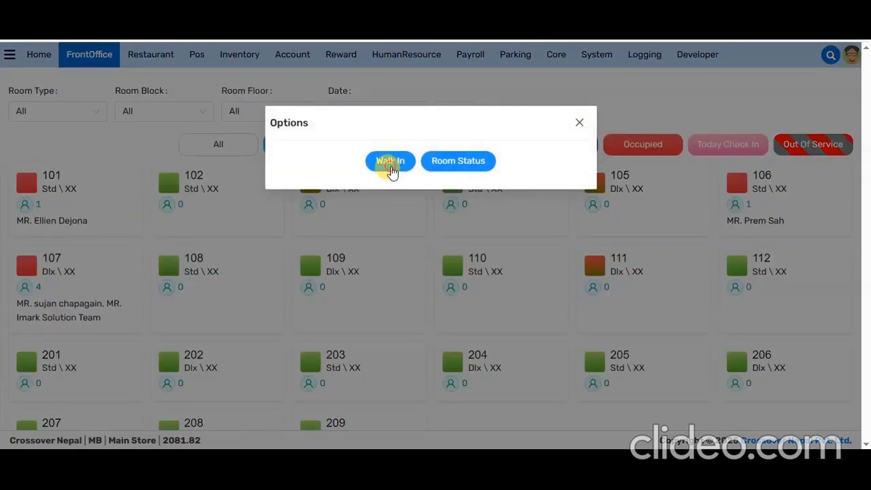
left_click(390, 162)
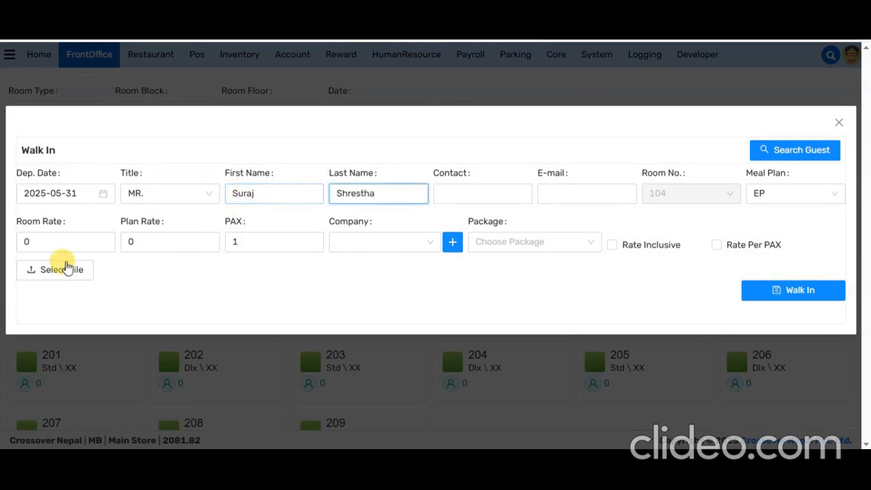
left_click_drag(41, 242, 23, 242)
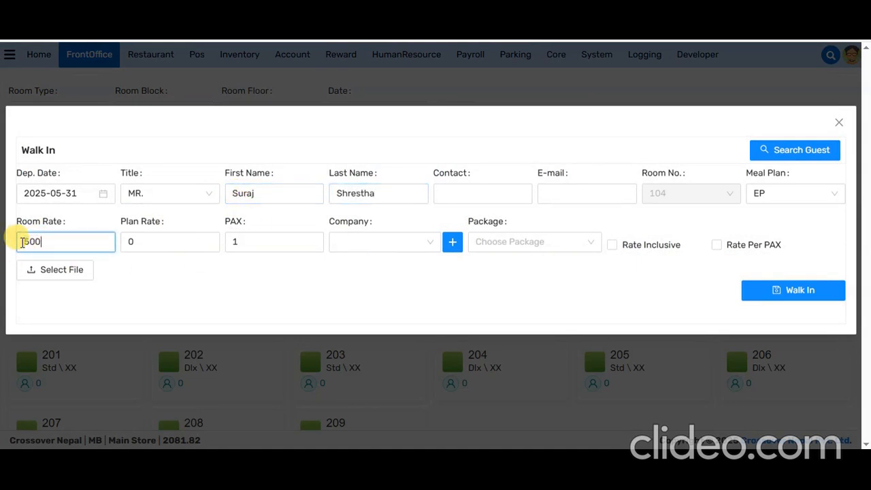
type("5000")
left_click(798, 296)
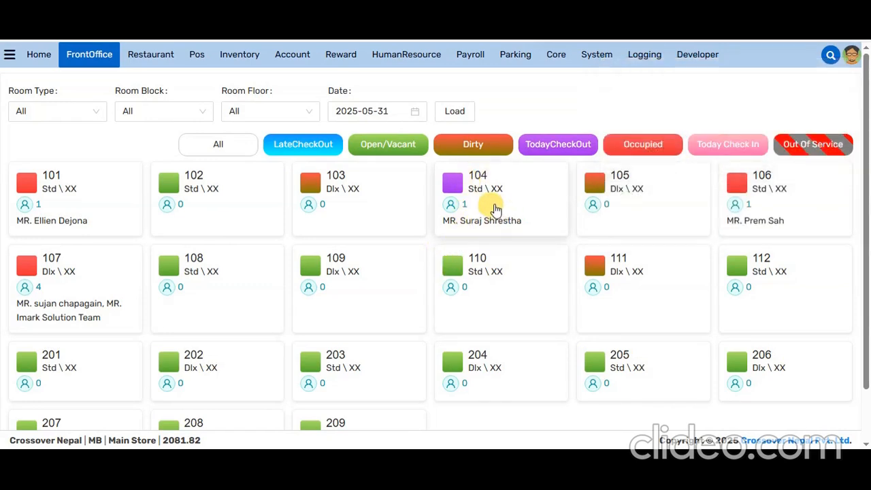
- Look at the stay options for room 104 and return to the front office dashboard with the side navigation collapsed
left_click(494, 208)
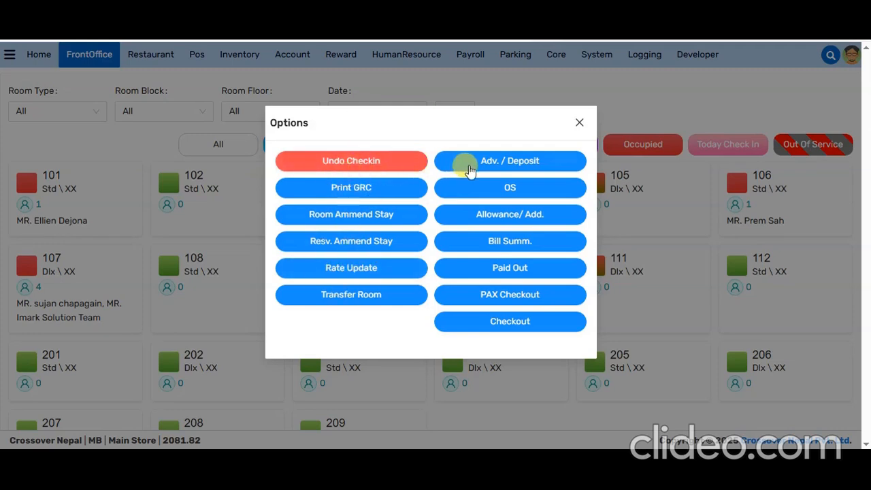
left_click(576, 123)
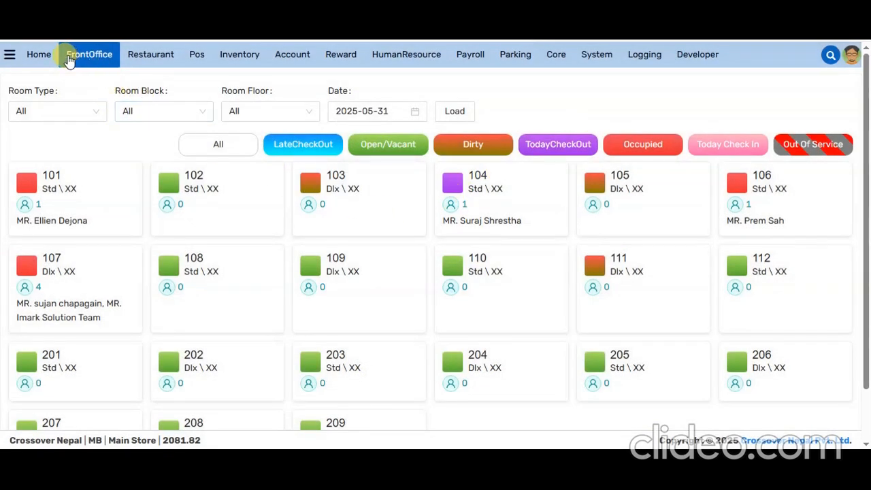
left_click(69, 60)
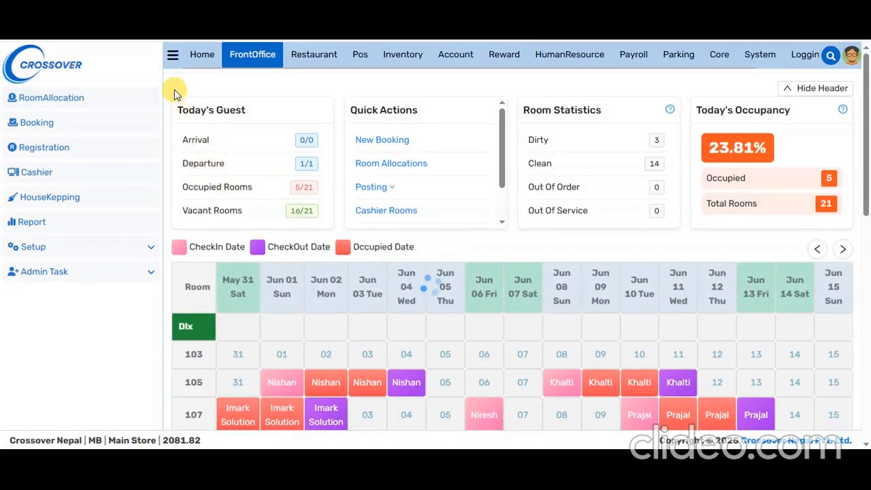
left_click(171, 57)
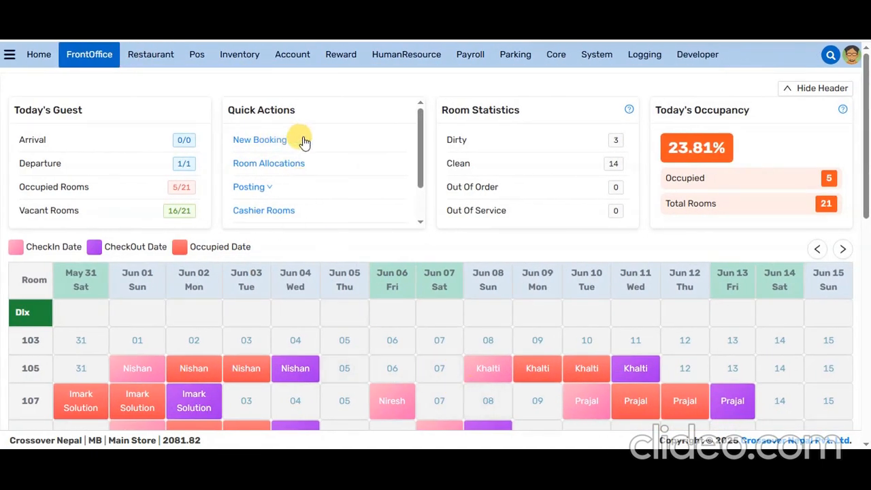
- Start a quick reservation of room 103 for June 8 to June 11 and enter the guest's first and last name
left_click(486, 343)
left_click_drag(478, 345, 633, 339)
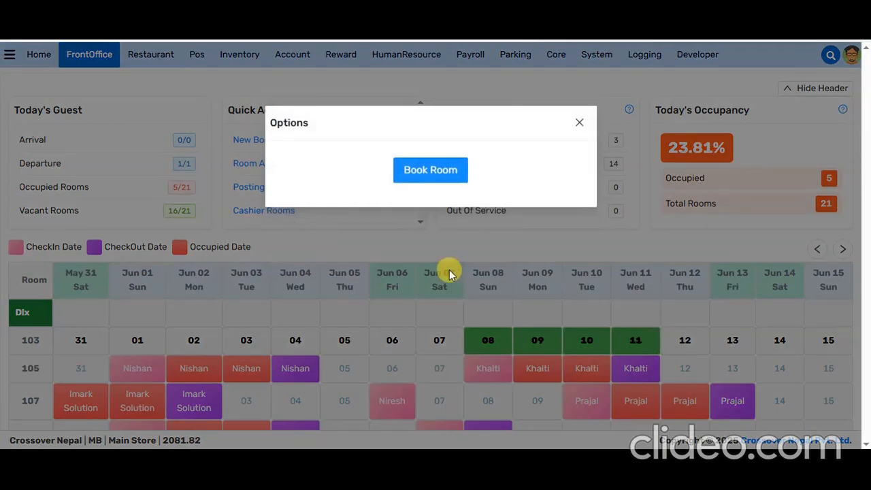
left_click(419, 173)
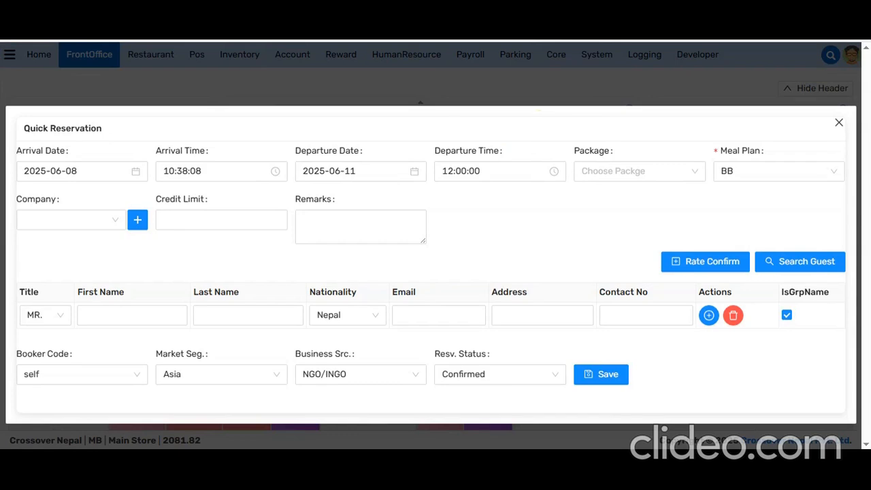
left_click(121, 312)
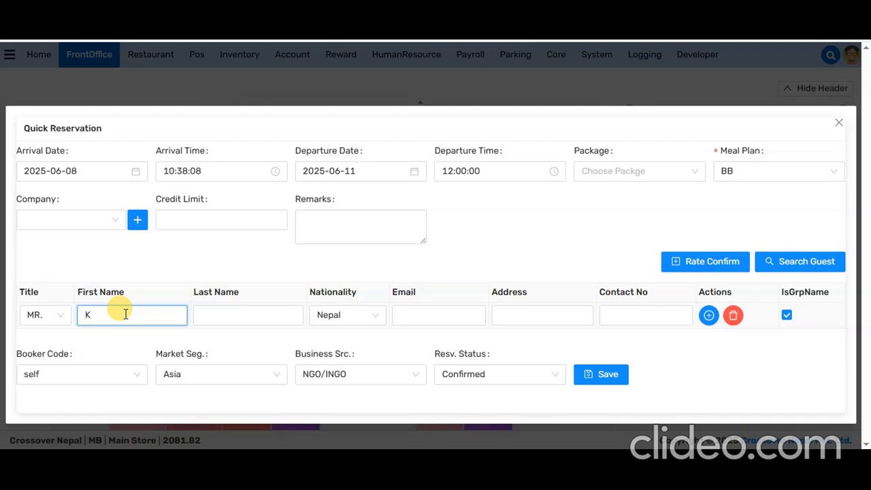
key("Tab")
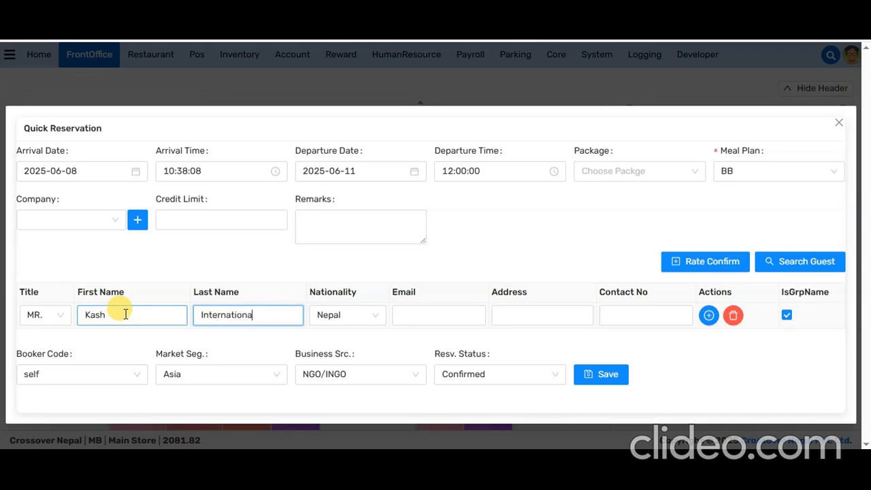
- Confirm the double room rate with a tariff of 4500 and a plan of 500, and save the room 103 reservation
left_click(707, 264)
left_click_drag(682, 257, 652, 259)
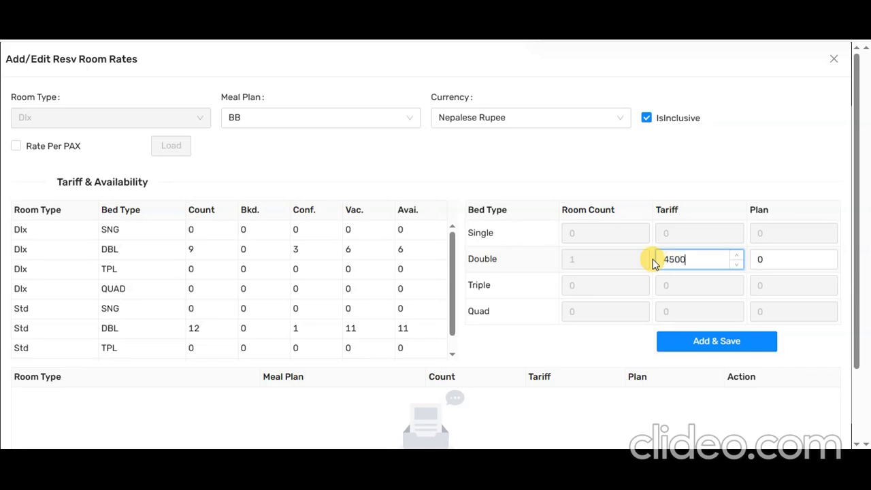
left_click_drag(776, 257, 753, 265)
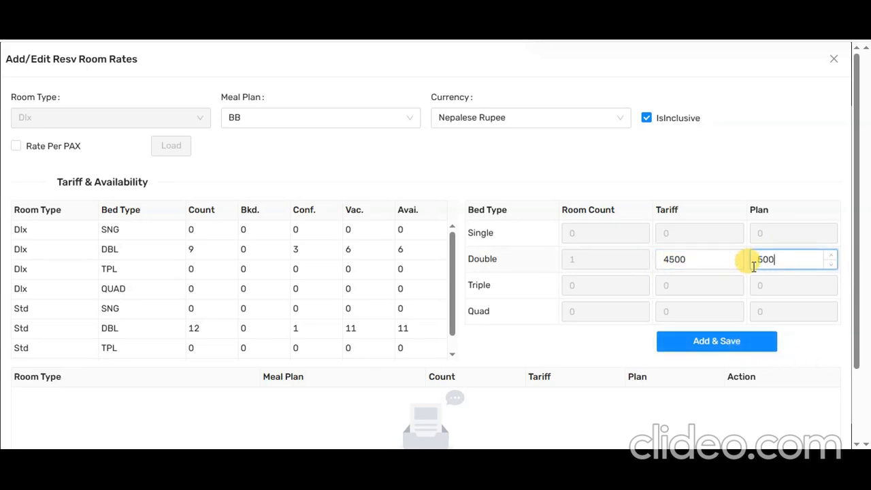
type("500")
left_click(731, 341)
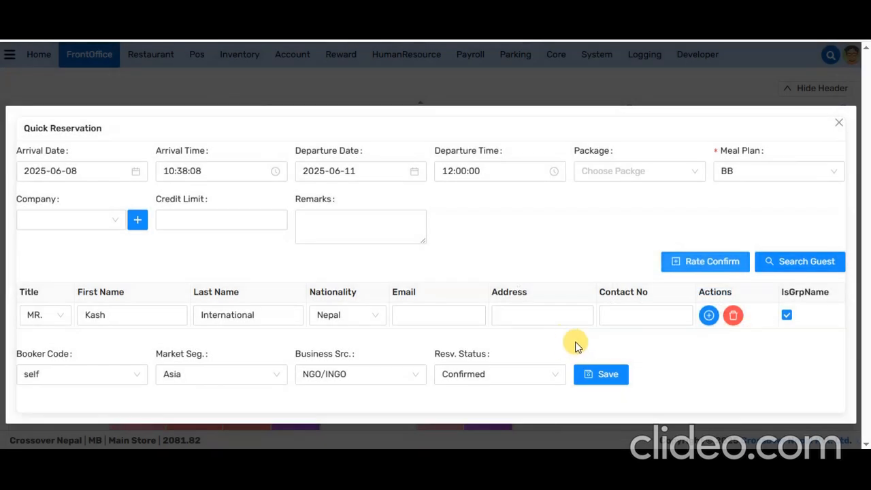
left_click(594, 374)
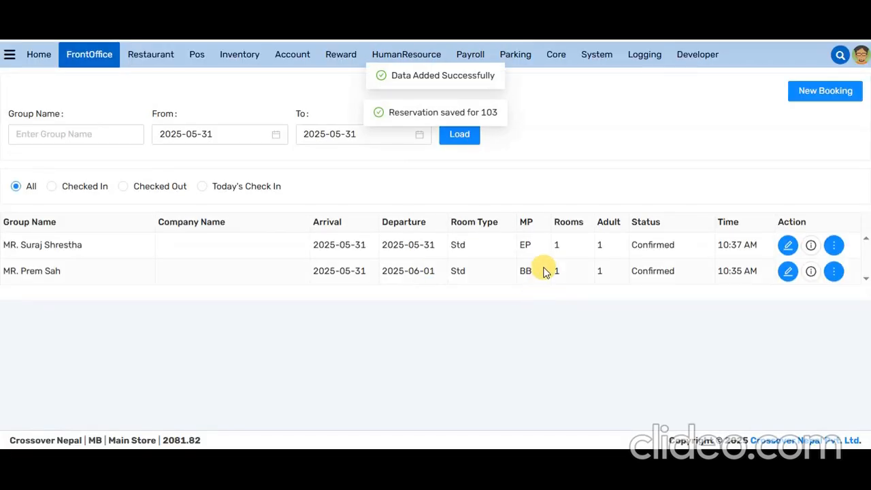
- Return to the front office dashboard, examine the room calendar without the header and side navigation, and restore the header
left_click(88, 55)
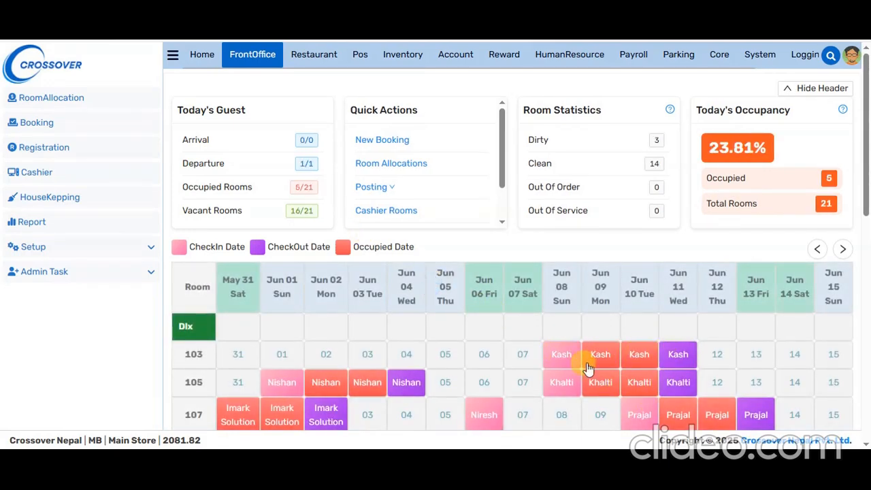
scroll(451, 351, "down", 2)
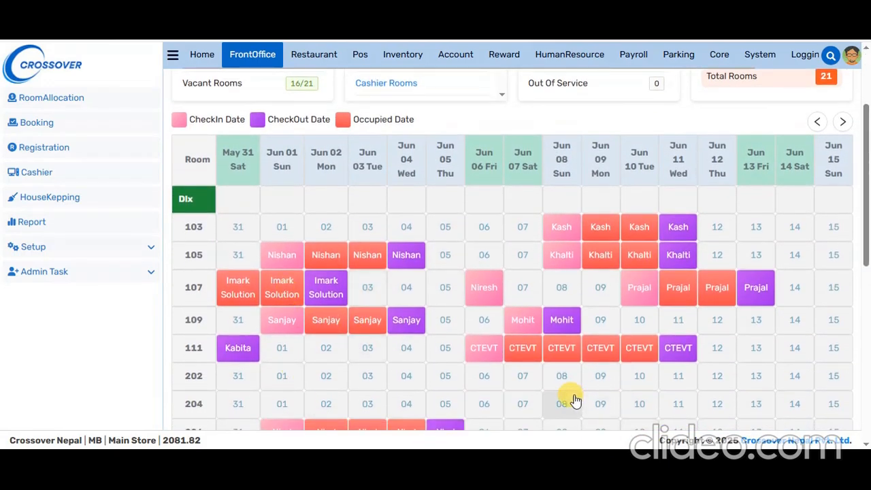
scroll(693, 220, "up", 2)
left_click(797, 86)
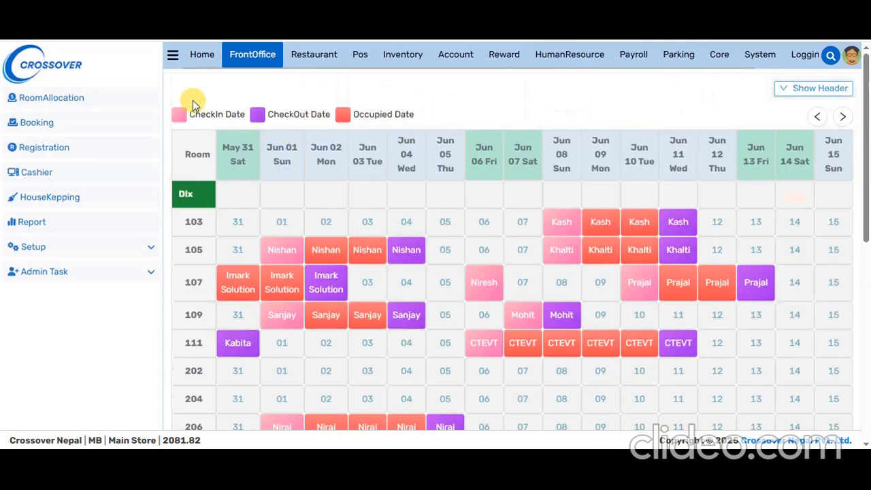
left_click(172, 57)
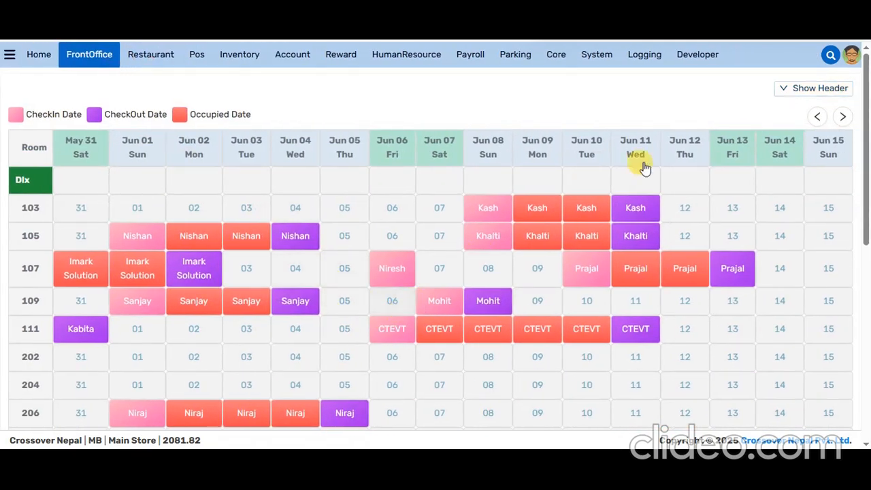
left_click(779, 87)
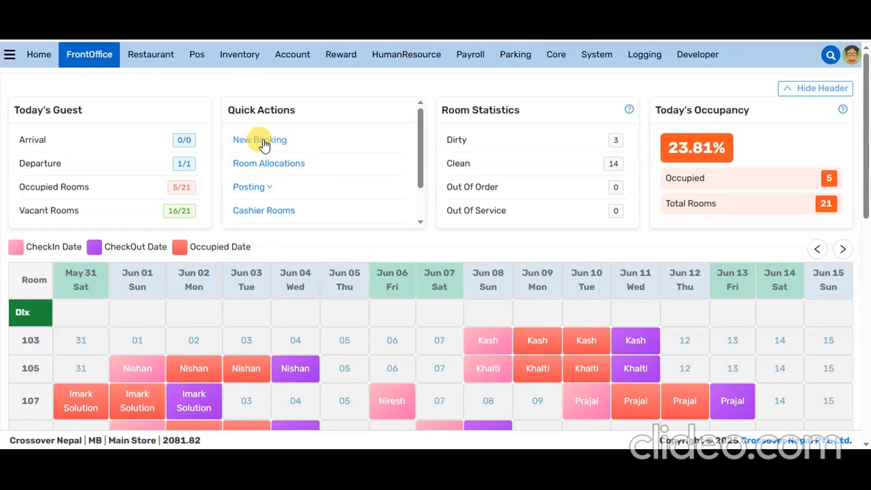
- Start a new booking from 2025-06-10 to 2025-06-15 with the Student Special package
left_click(262, 142)
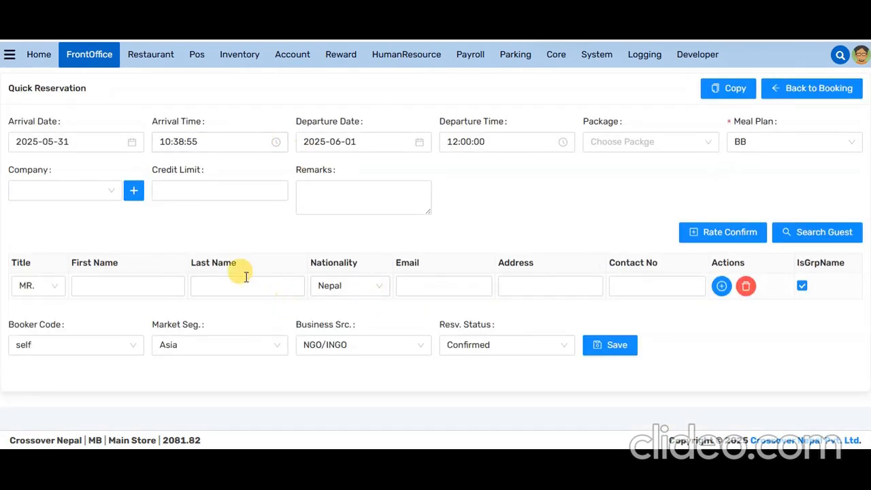
left_click(90, 137)
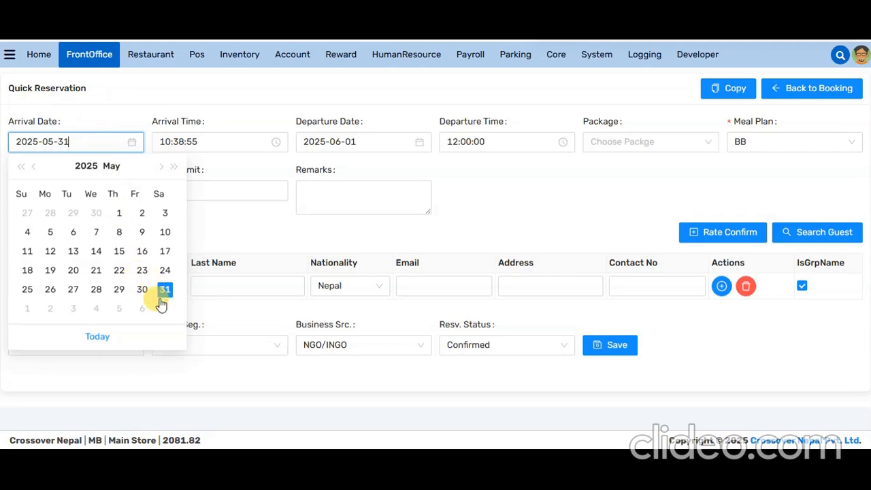
left_click(161, 166)
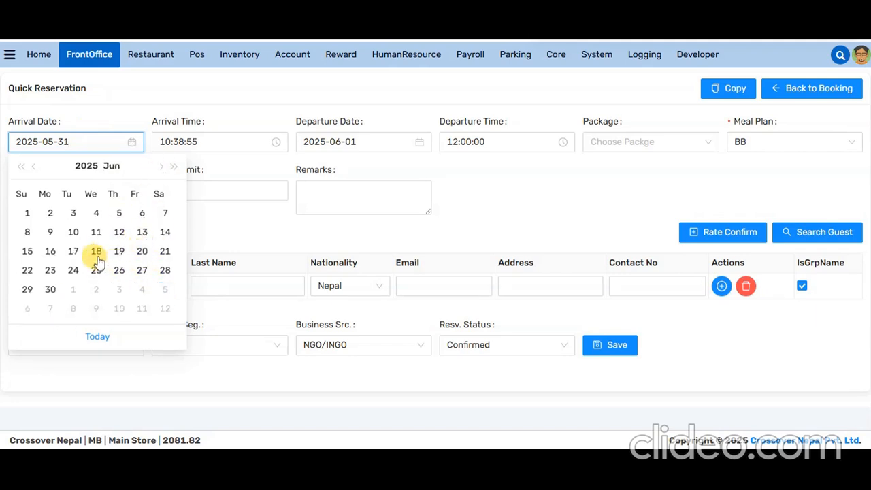
left_click(73, 232)
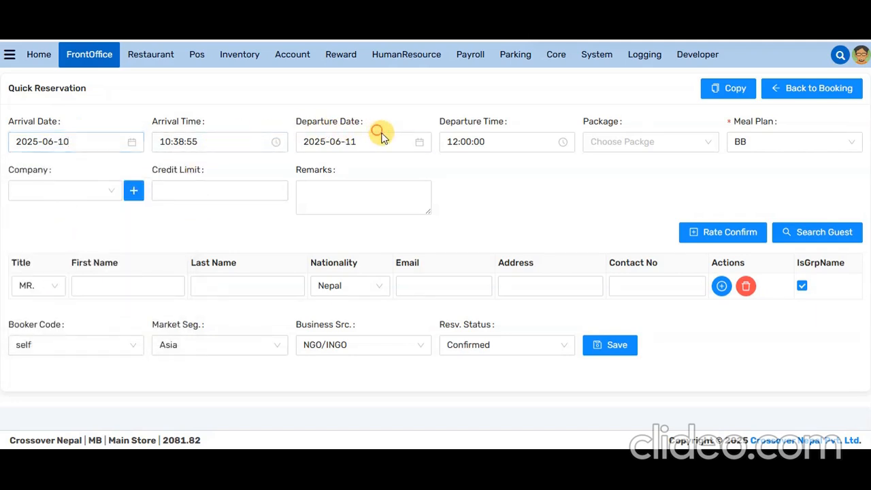
left_click(376, 136)
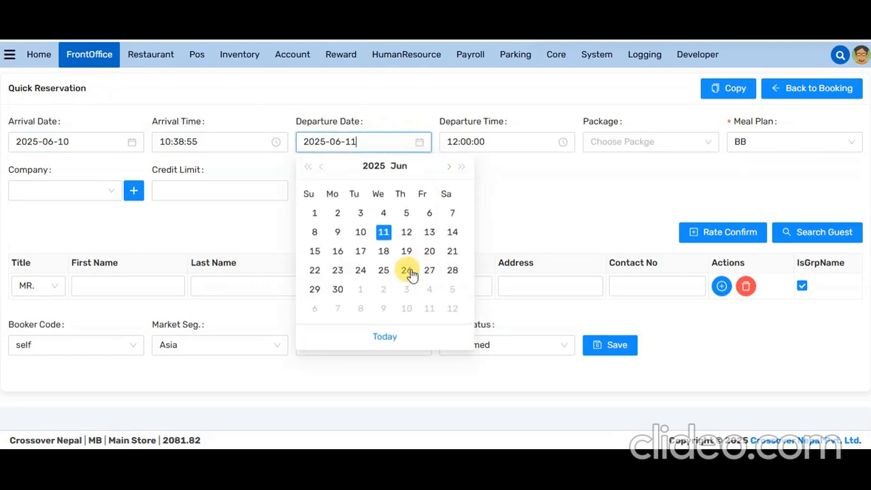
left_click(322, 251)
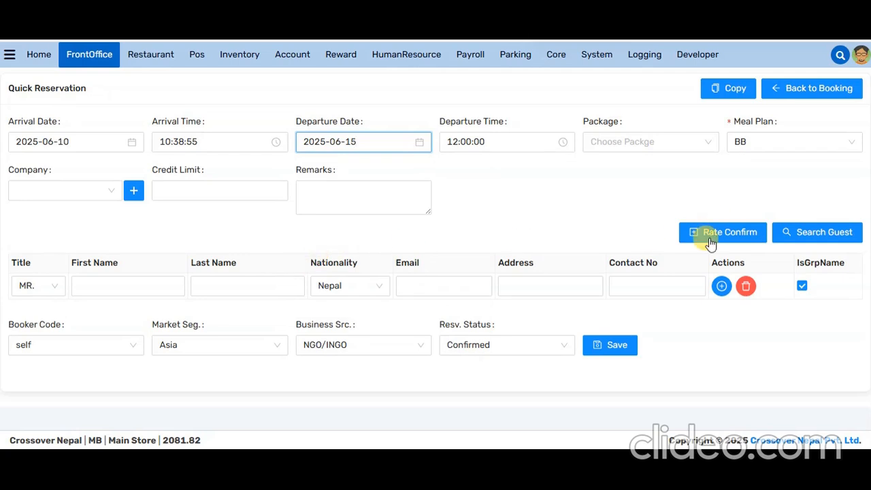
left_click(622, 141)
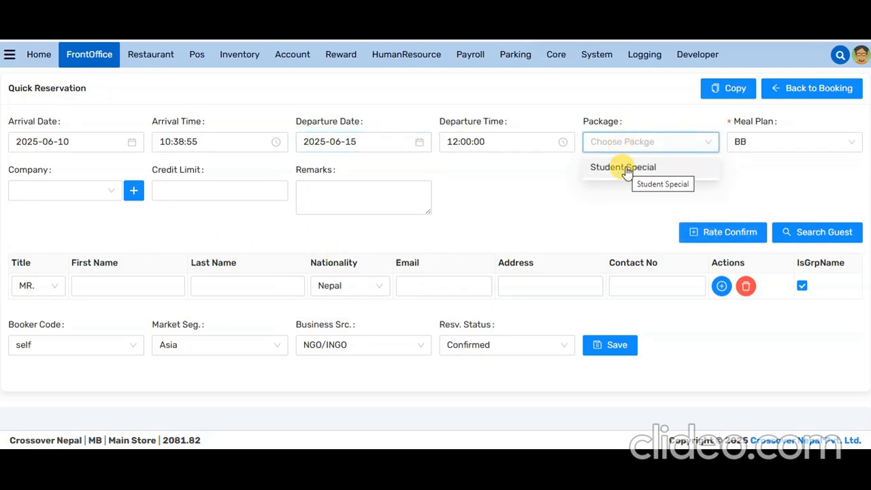
left_click(626, 168)
- Enter the first and last names of two guests, adding a second guest row to the reservation
left_click(124, 287)
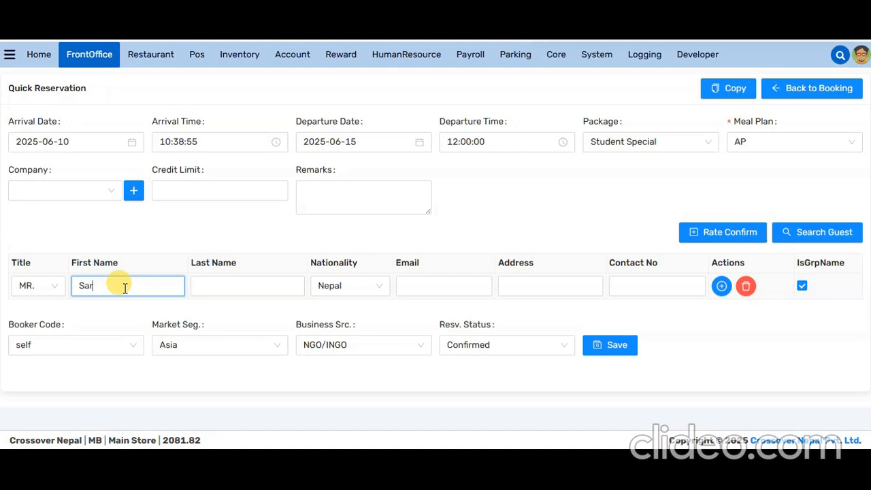
key("Tab")
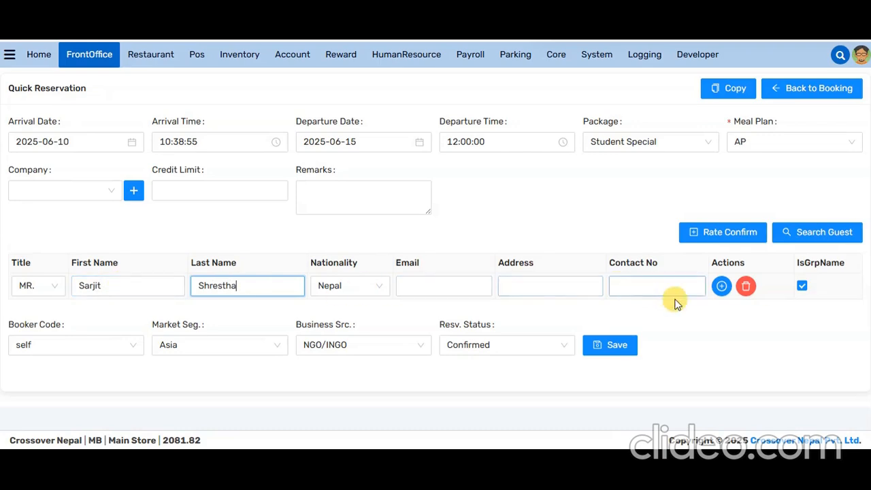
left_click(721, 286)
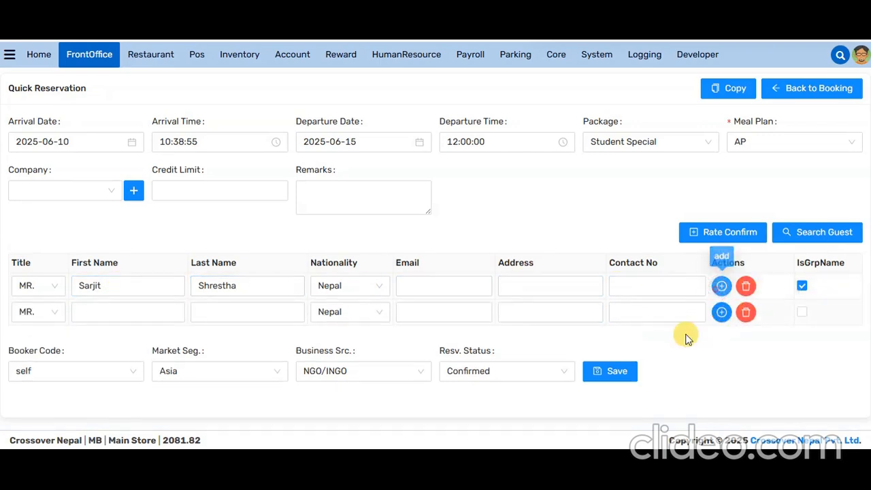
left_click(129, 312)
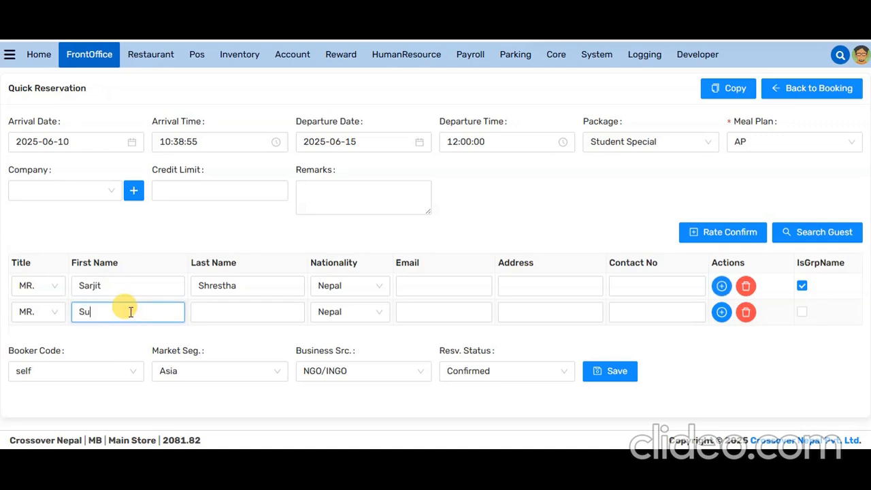
key("Tab")
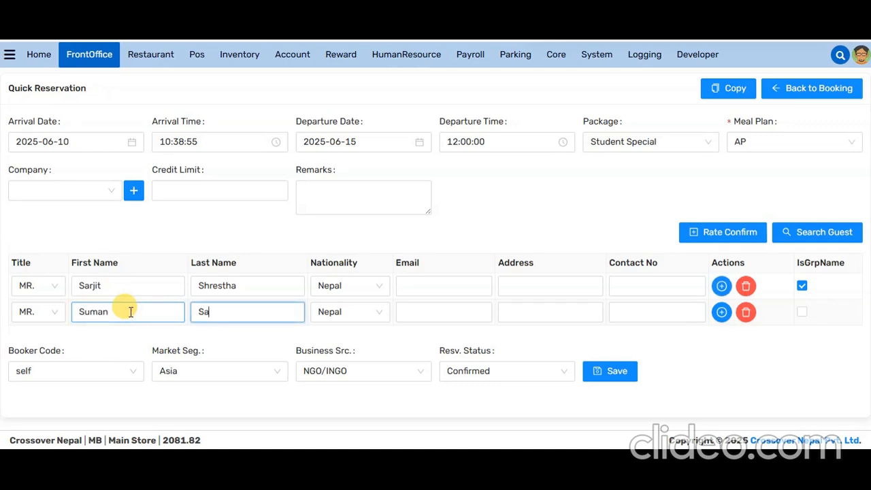
type("Sah")
left_click(748, 231)
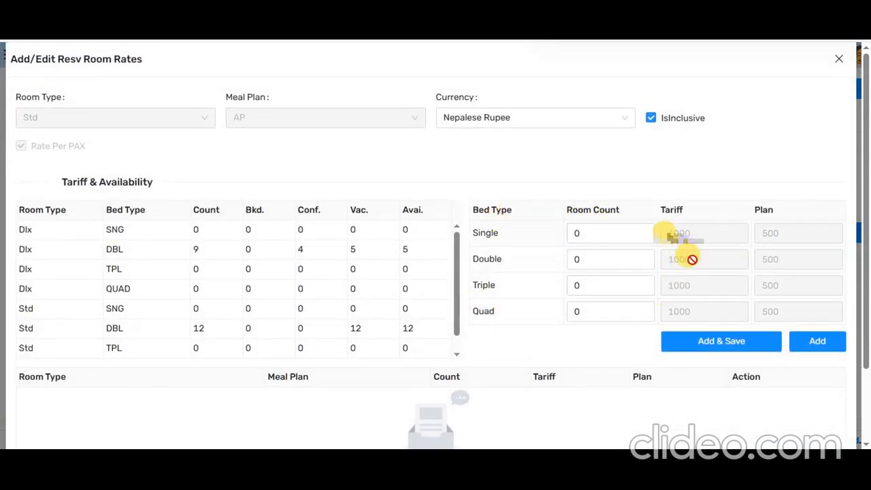
left_click(706, 356)
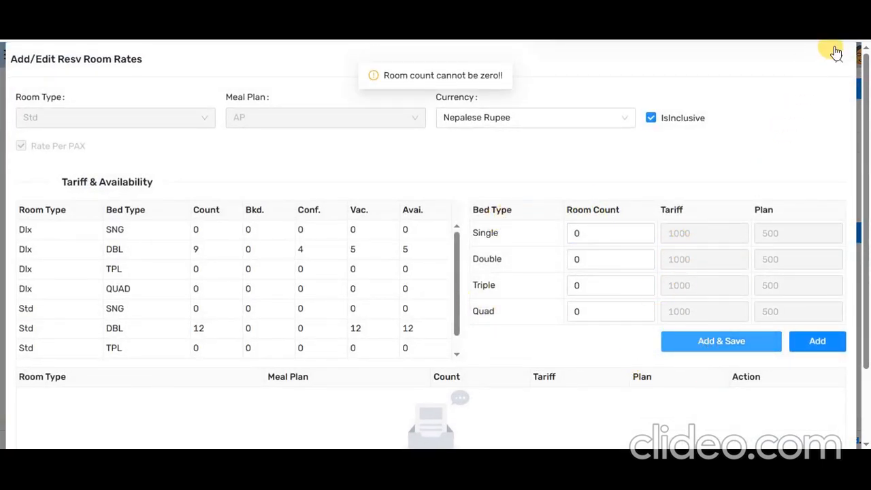
left_click(838, 59)
- Set the double room count to 1 in the reservation's room rates and save both the rates and the booking
left_click(616, 378)
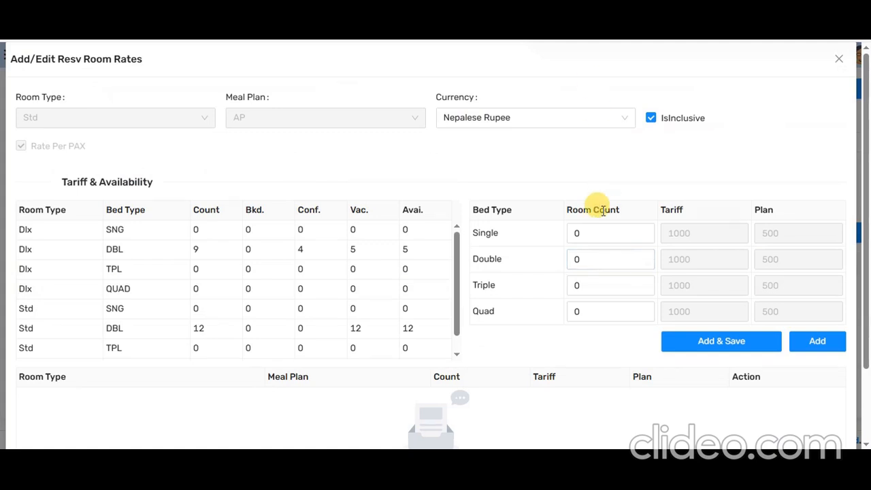
left_click(566, 259)
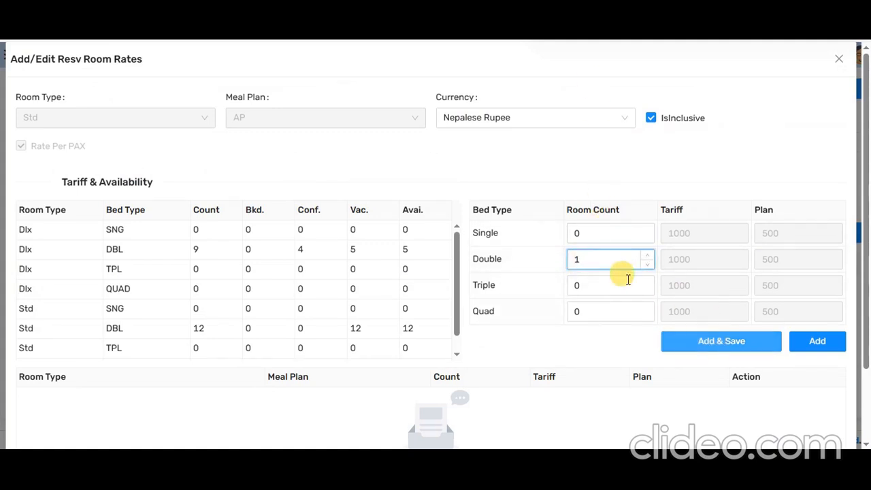
left_click(725, 343)
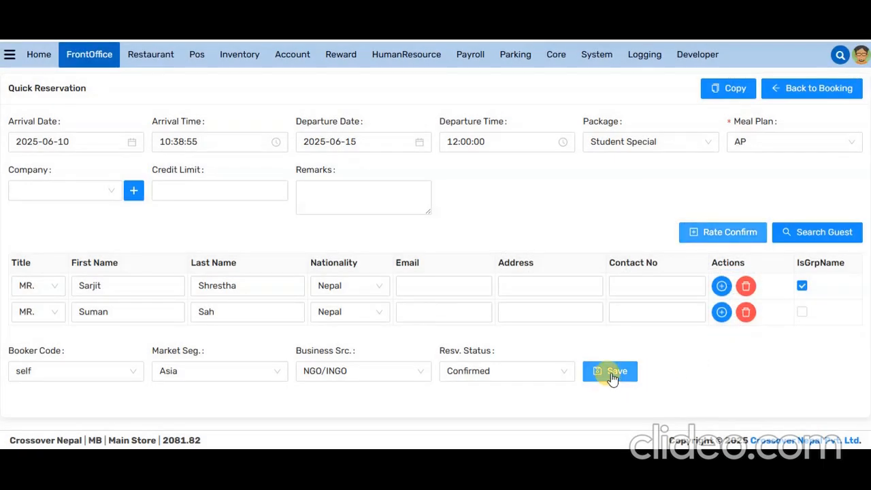
left_click(612, 374)
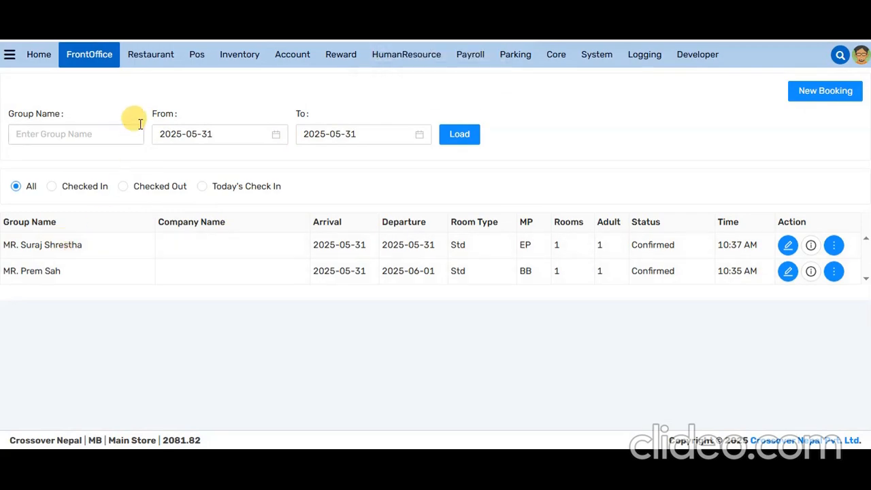
- Return to the front office dashboard and review the bookings in the room calendar
left_click(97, 56)
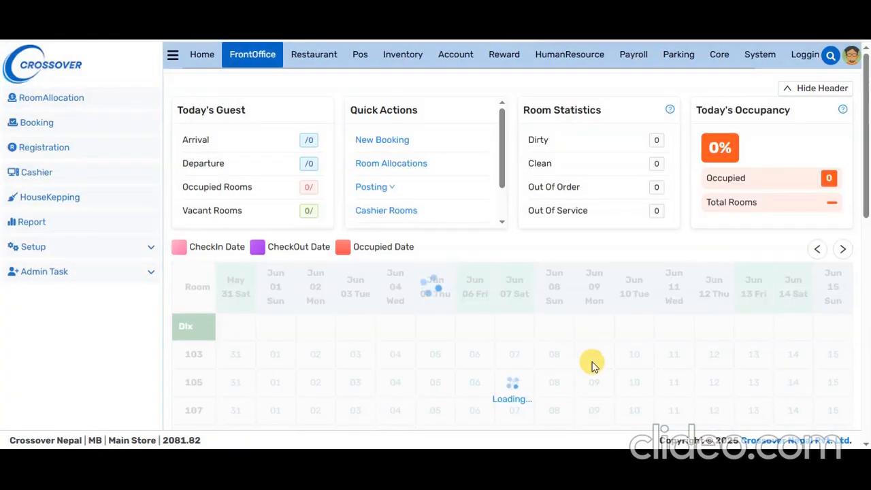
scroll(673, 388, "down", 3)
scroll(680, 394, "up", 3)
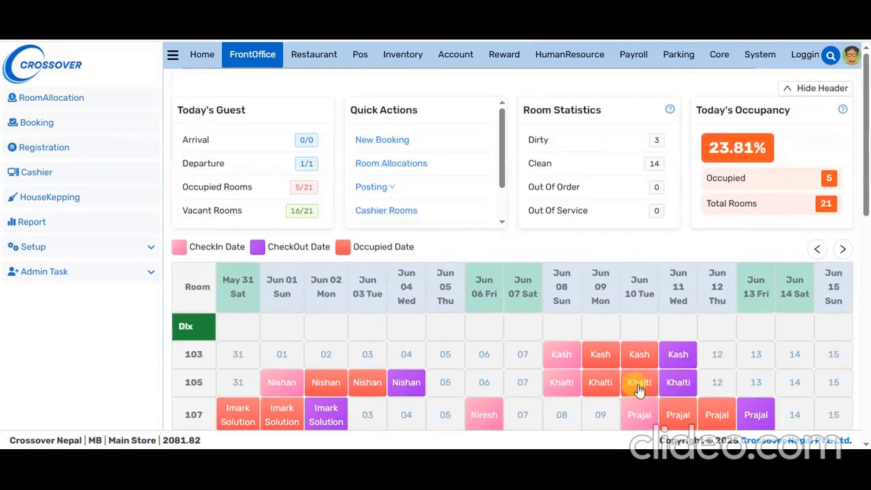
left_click(58, 123)
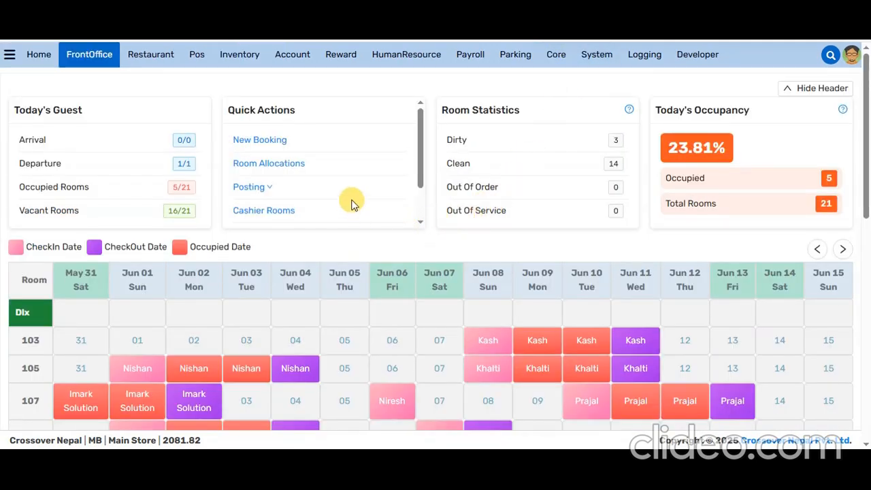
- Load the room availability detail for 2025-06-01 to 2025-06-05 and review the room counts and booked room details
scroll(352, 204, "down", 2)
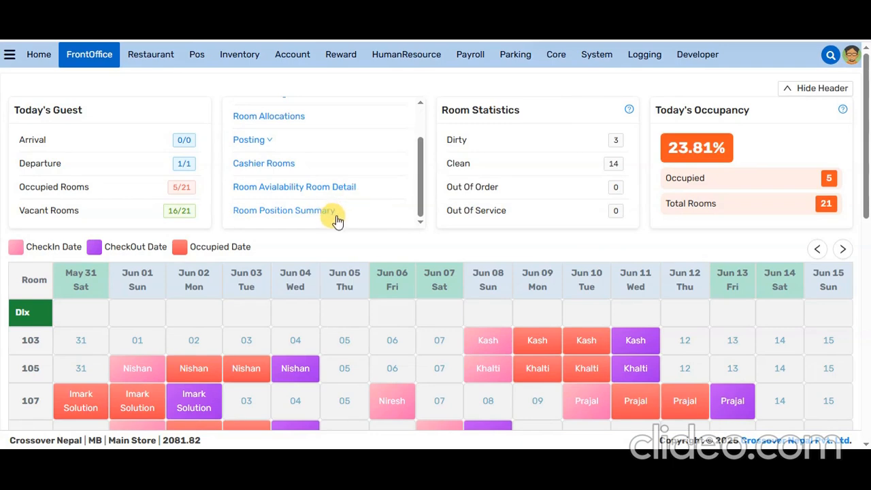
left_click(313, 185)
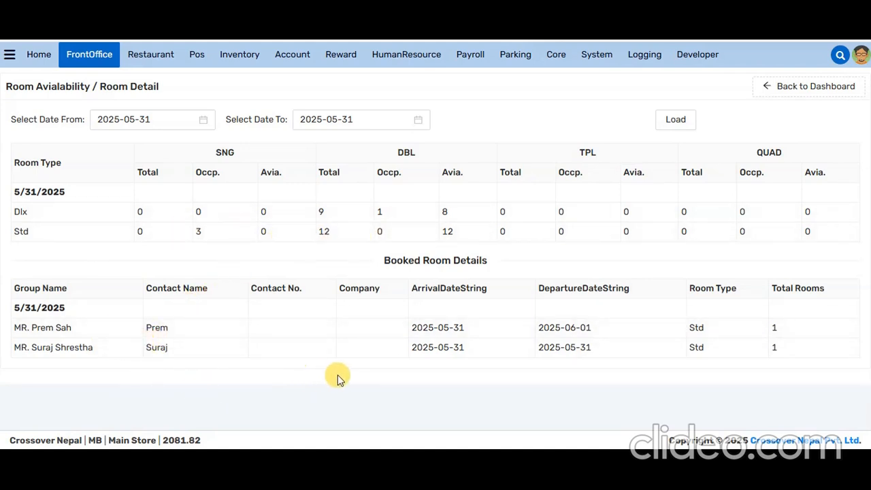
left_click(162, 119)
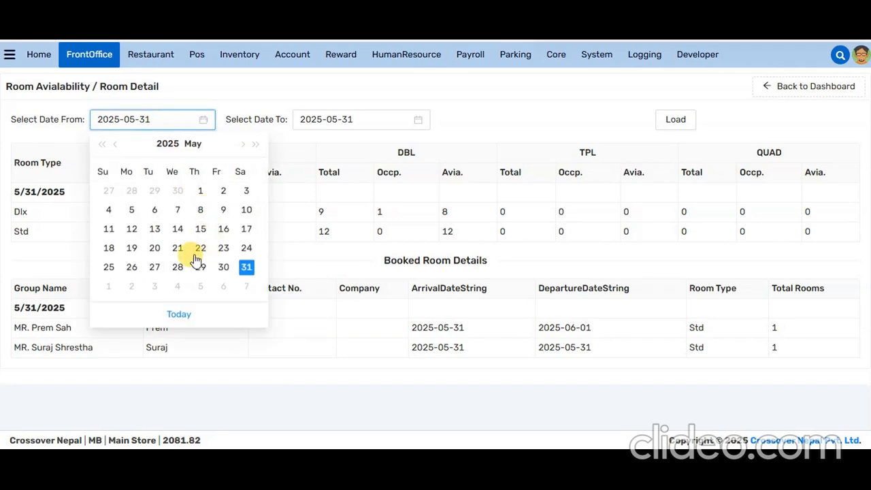
left_click(243, 143)
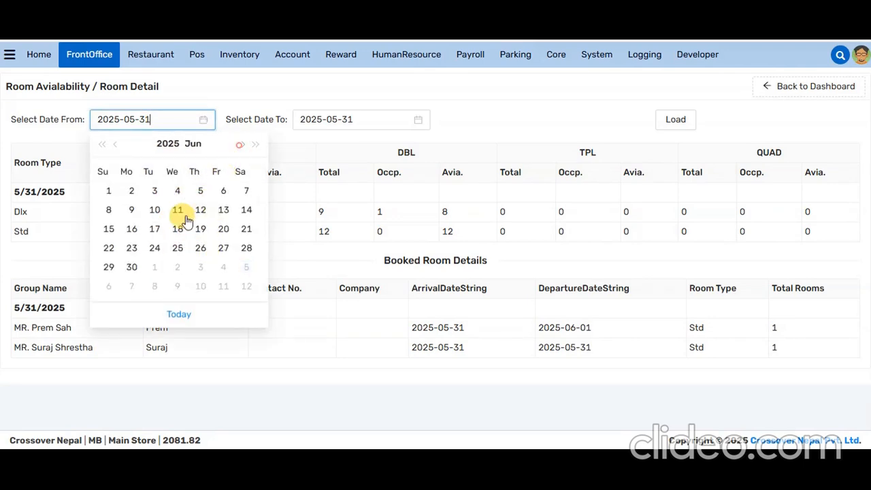
left_click(109, 189)
left_click(419, 121)
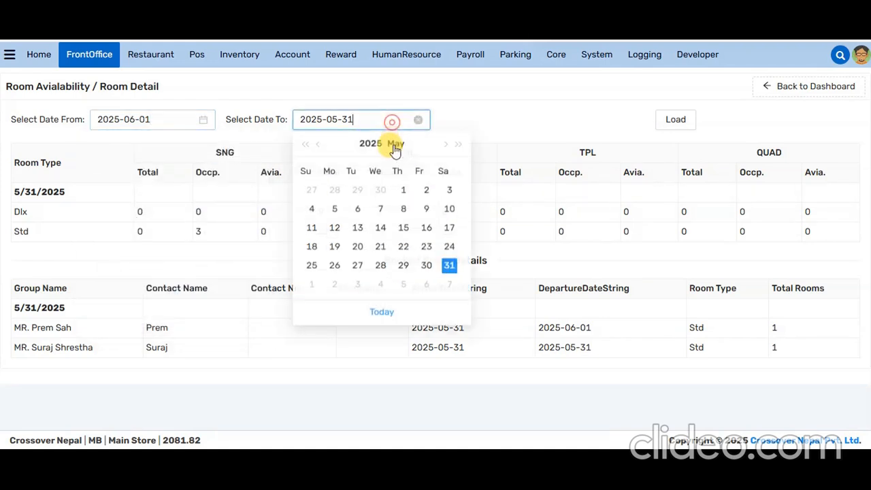
left_click(336, 211)
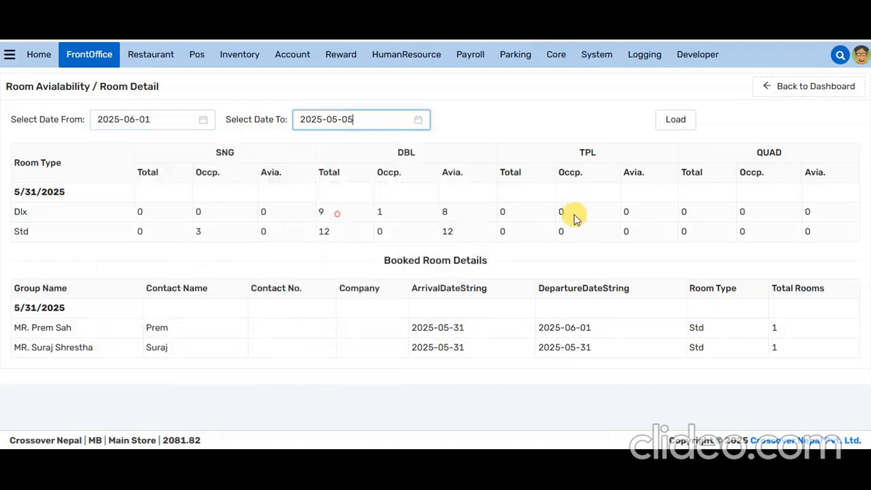
left_click(673, 120)
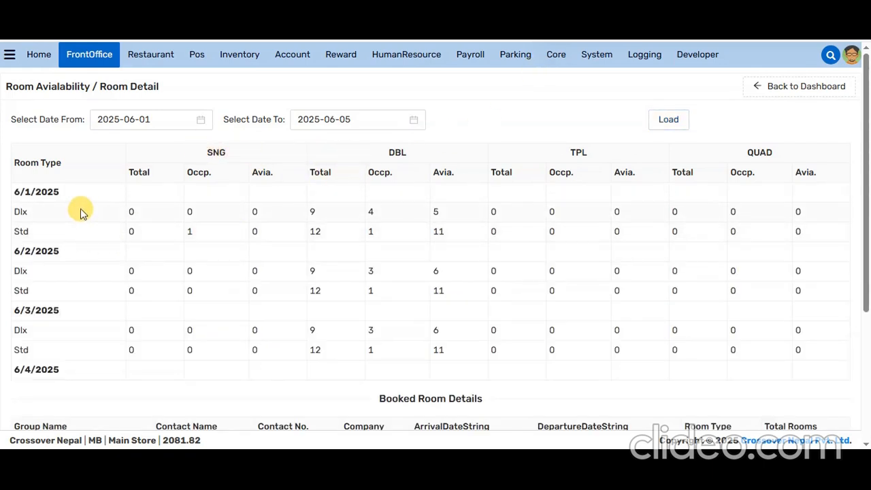
scroll(114, 297, "down", 3)
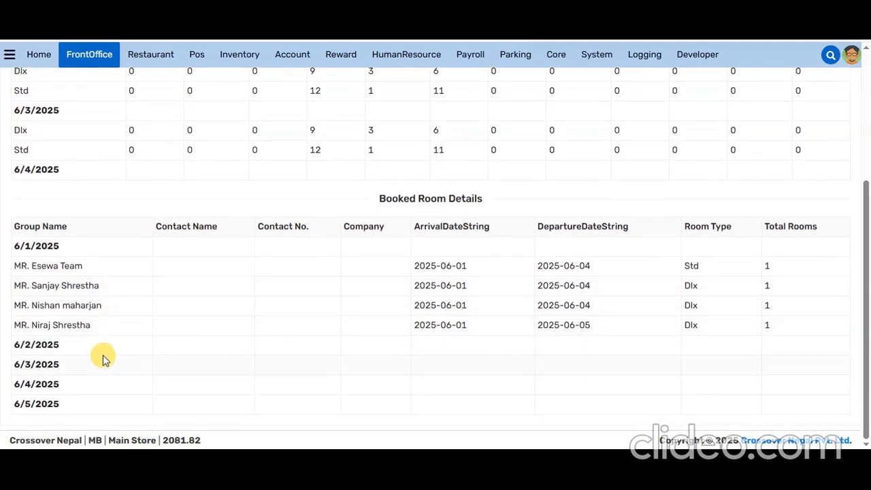
scroll(227, 361, "up", 3)
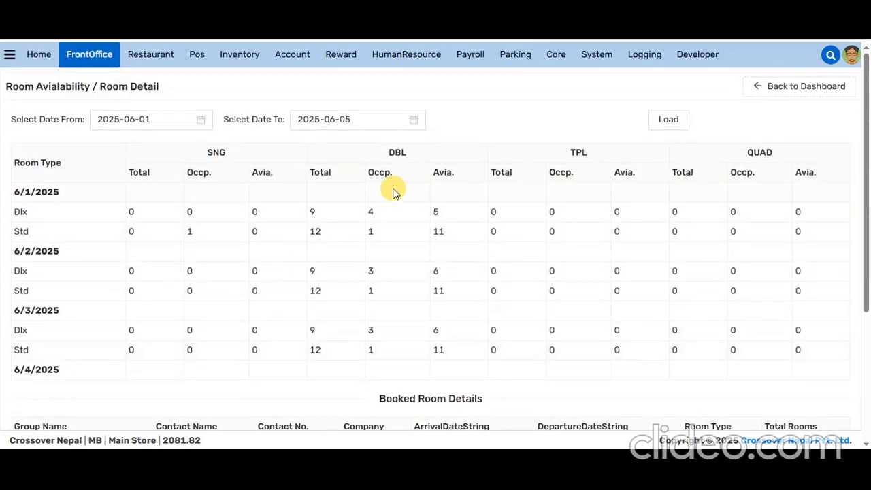
- Load the room position summary for June 2025 and review the daily confirmed, booked and in-house figures
left_click(89, 54)
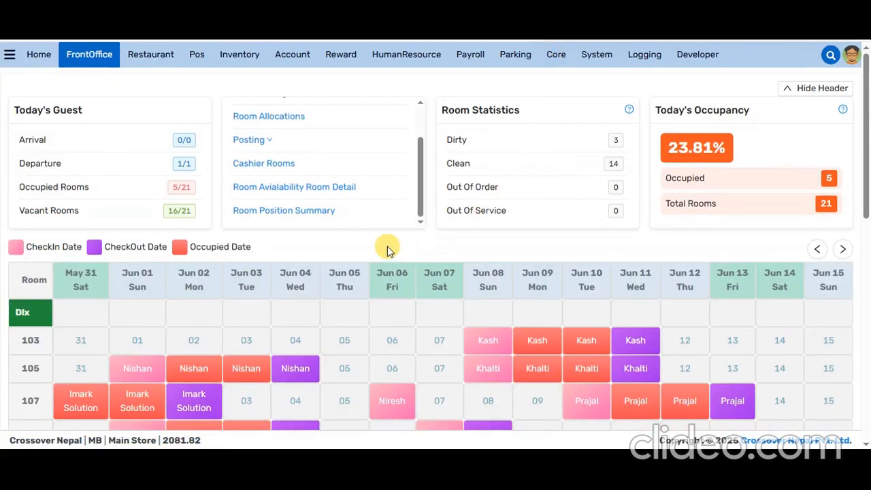
left_click(295, 214)
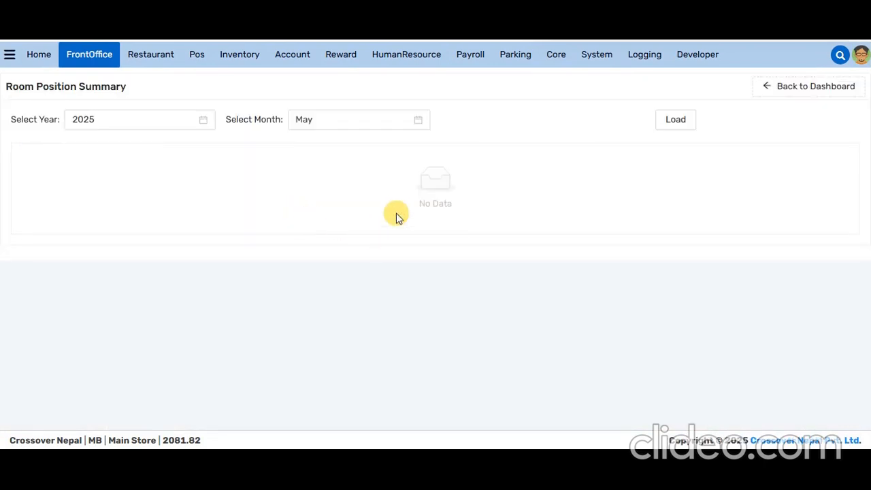
left_click(340, 117)
left_click(431, 220)
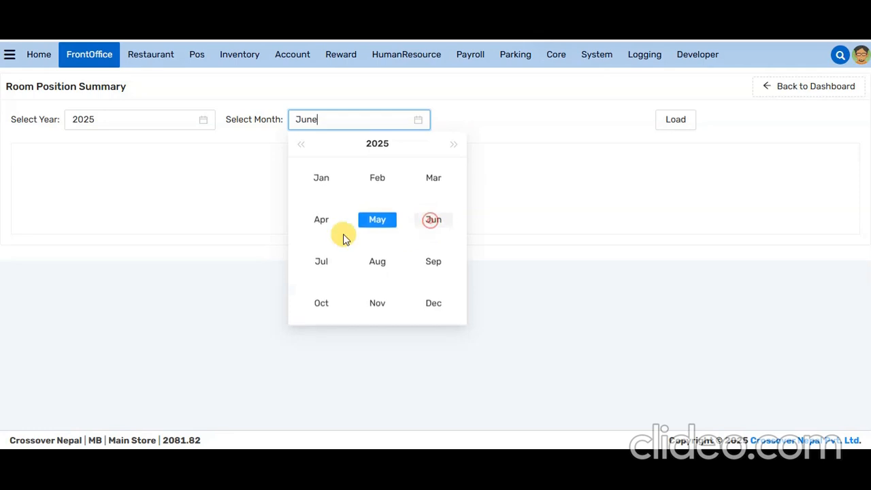
left_click(665, 121)
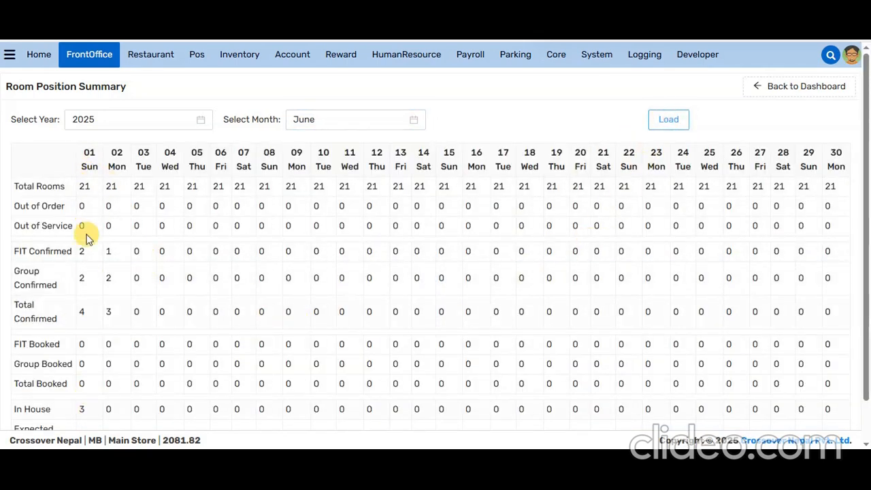
scroll(88, 336, "down", 1)
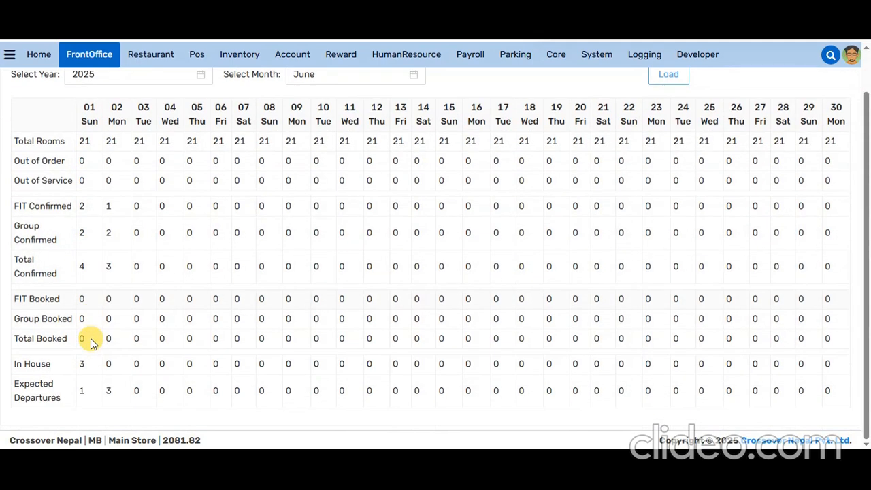
scroll(92, 344, "up", 1)
scroll(92, 343, "up", 1)
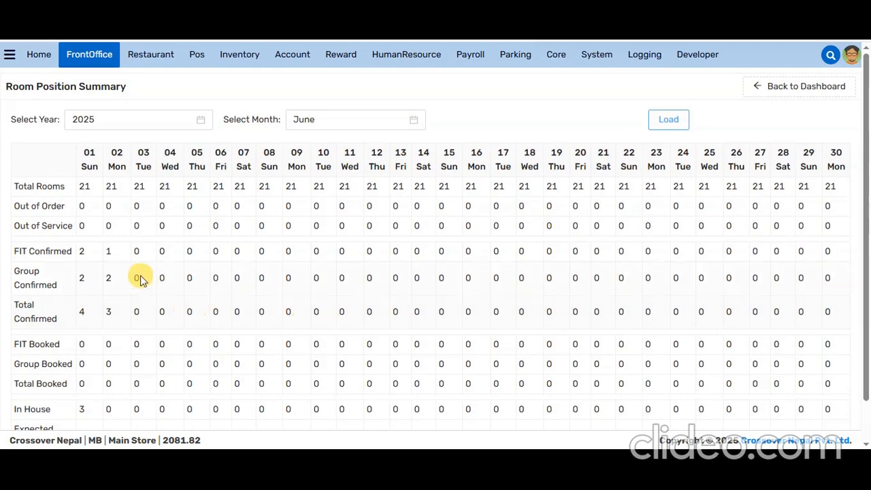
scroll(150, 314, "down", 1)
scroll(150, 314, "up", 1)
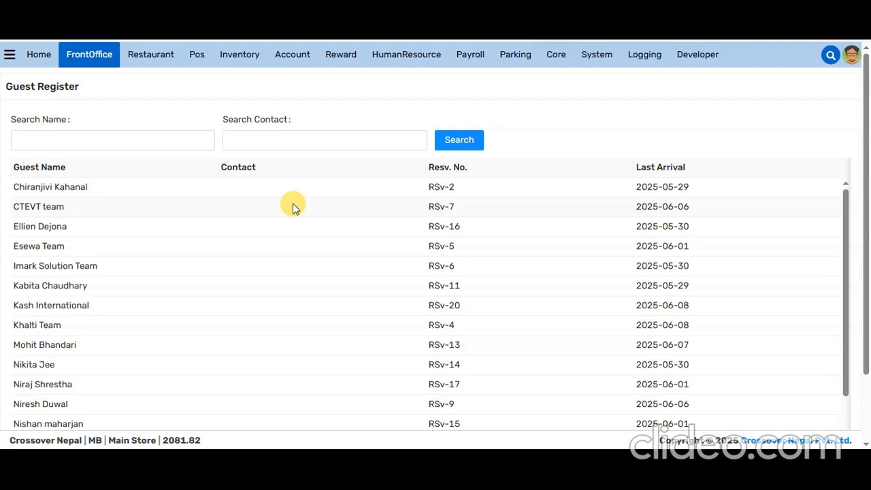
- Search the guest register by a guest's first name and view the first match's last reservation and file details
left_click(89, 134)
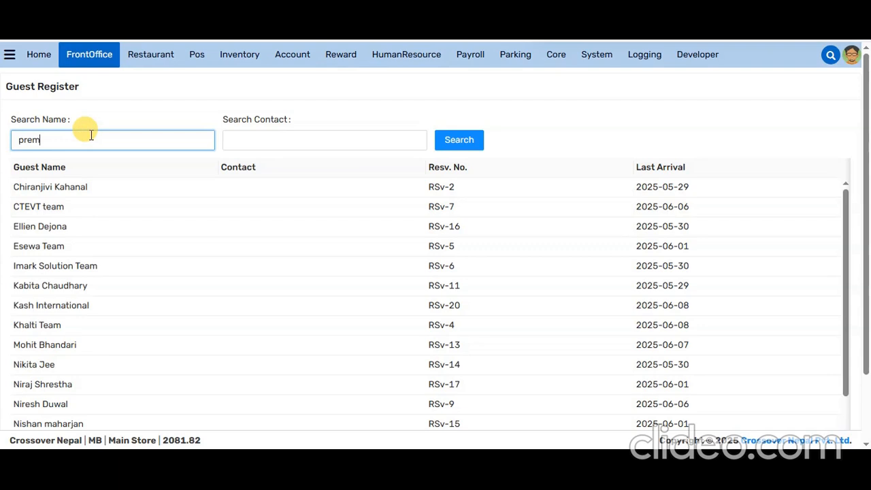
left_click(458, 139)
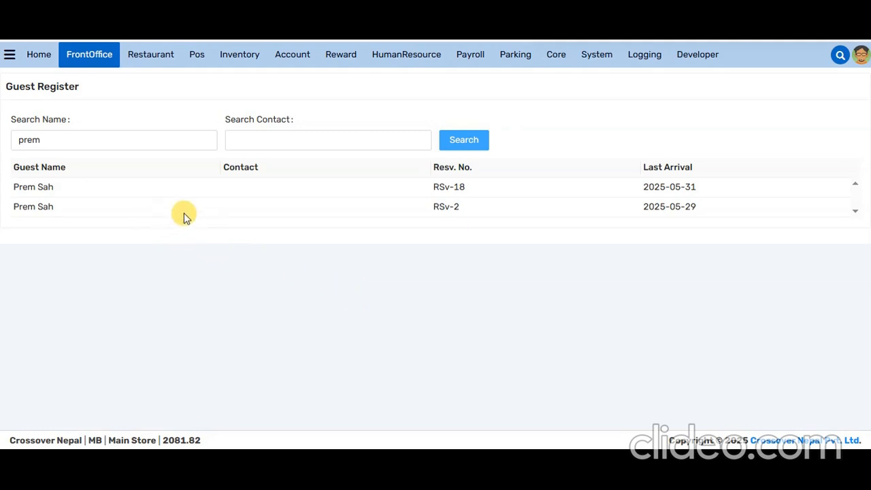
left_click(44, 193)
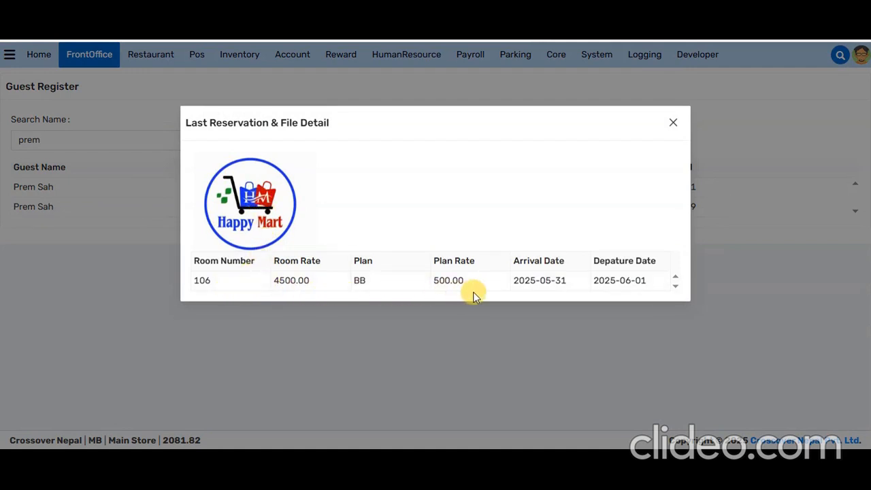
left_click(677, 121)
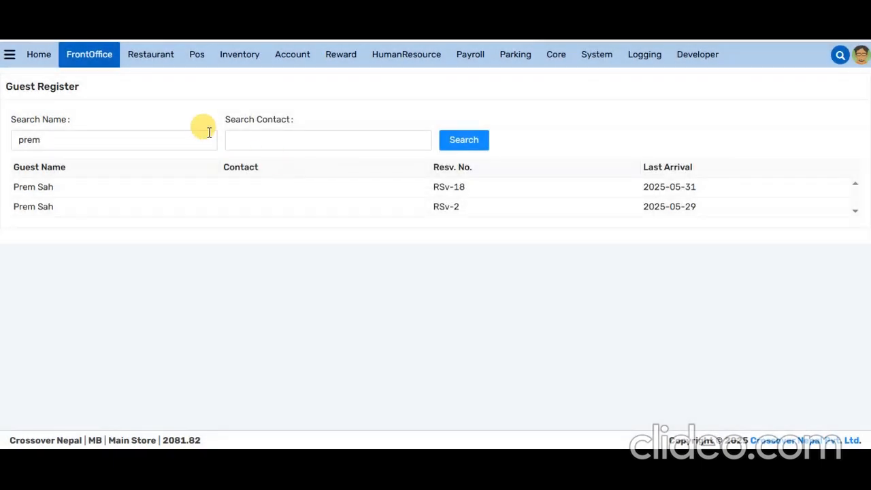
- Search the guest register for a different guest by partial name and view that guest's last reservation details
left_click(106, 138)
double_click(99, 142)
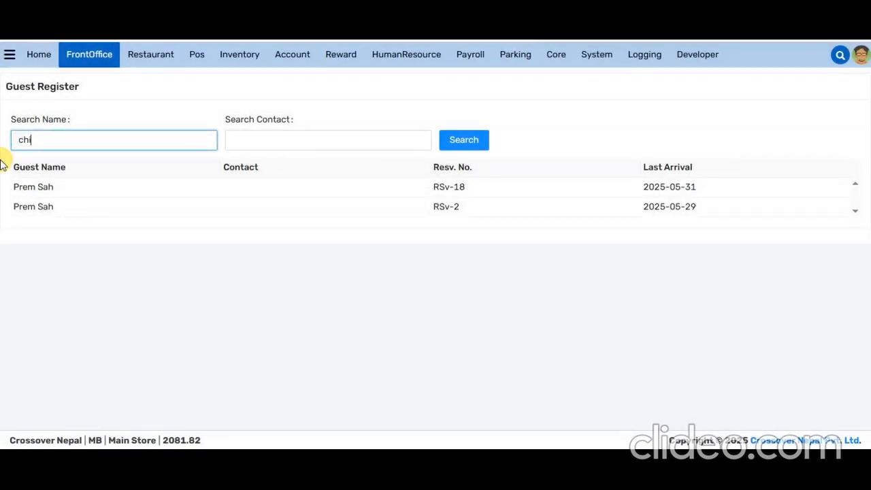
left_click(463, 140)
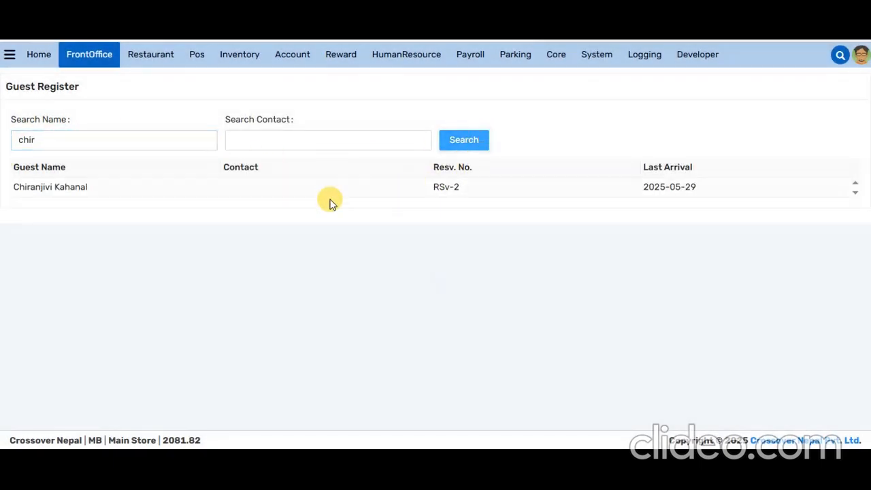
left_click(101, 195)
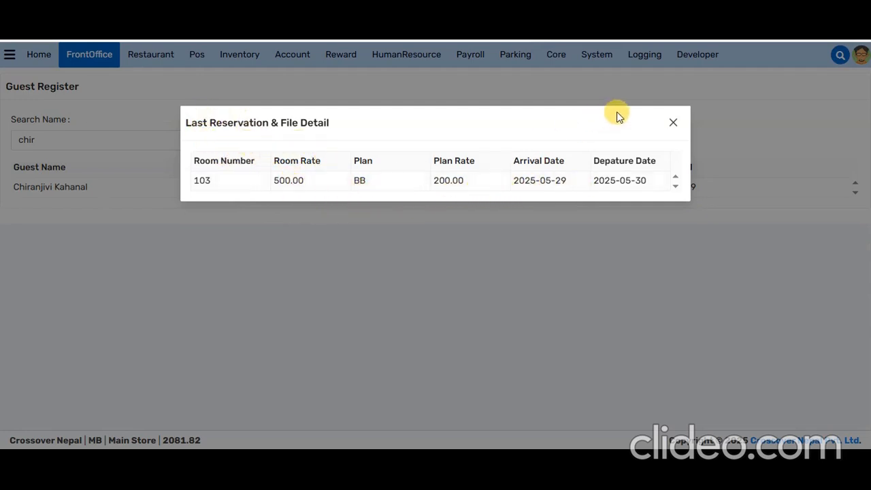
left_click(672, 122)
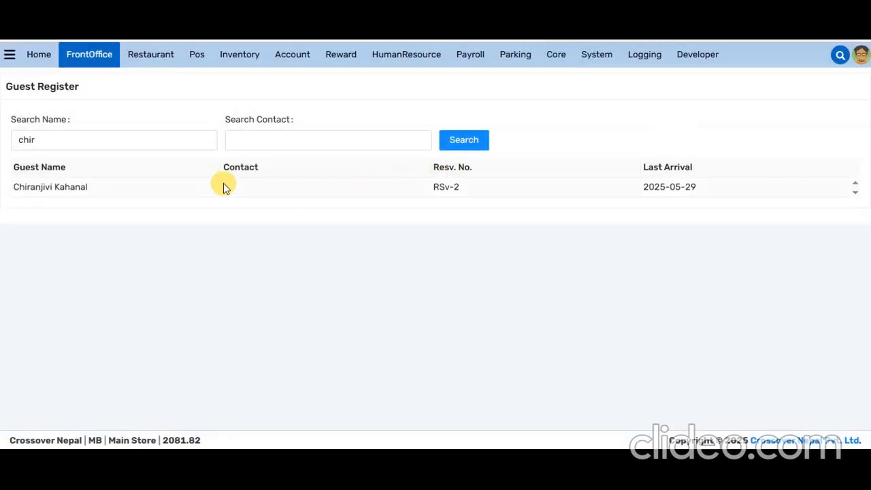
- Reopen the full guest register from the admin tasks and view the first listed guest's last reservation details
left_click(86, 60)
left_click(57, 266)
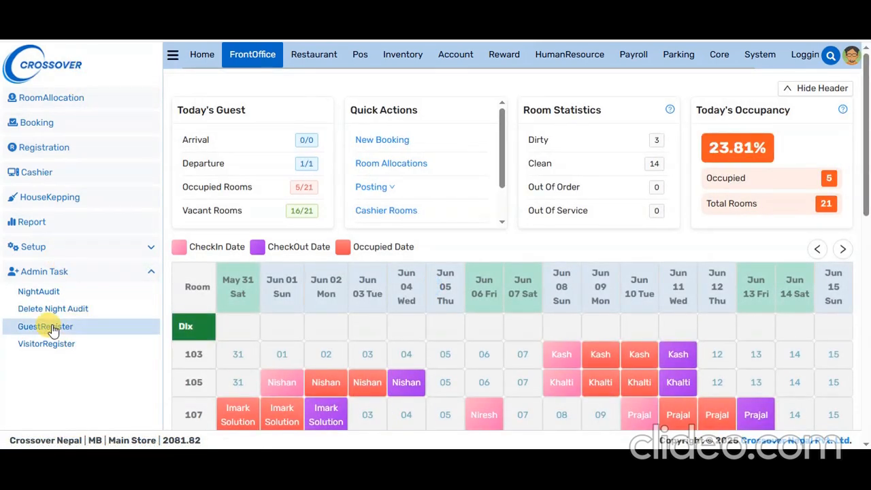
left_click(49, 326)
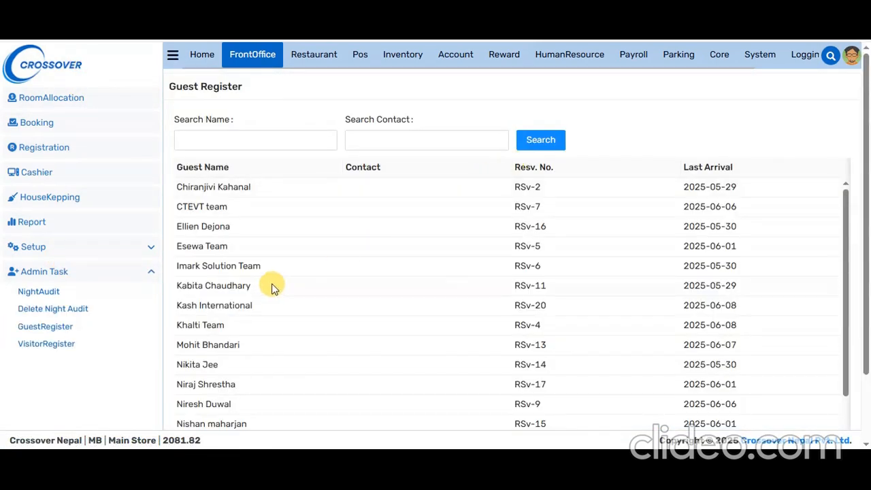
left_click(333, 190)
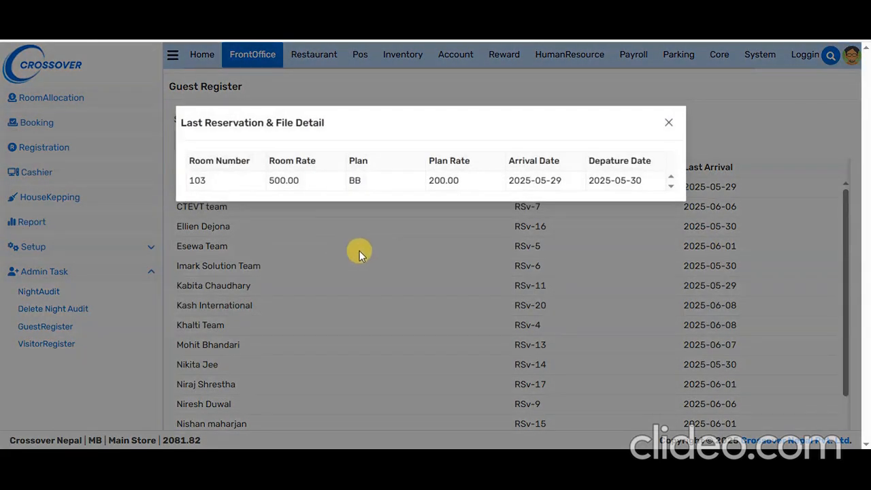
left_click(664, 126)
- Examine the last reservation and uploaded ID document of the third guest listed in the register
left_click(207, 228)
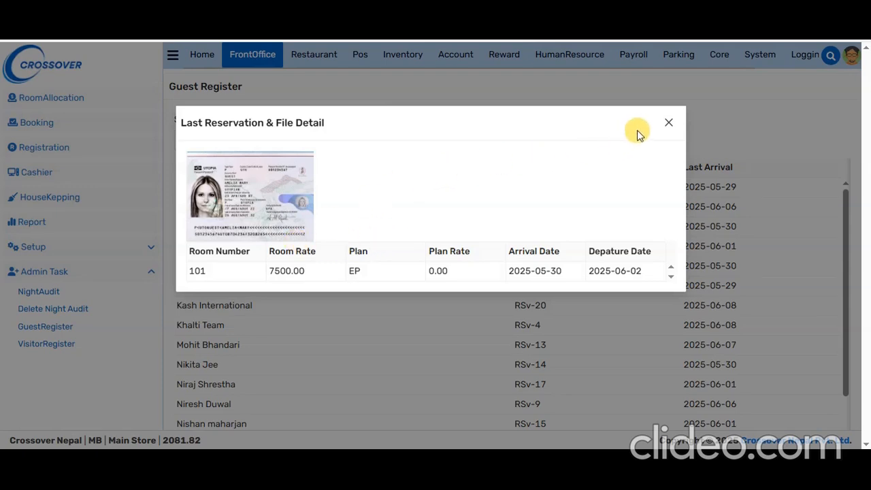
left_click(667, 122)
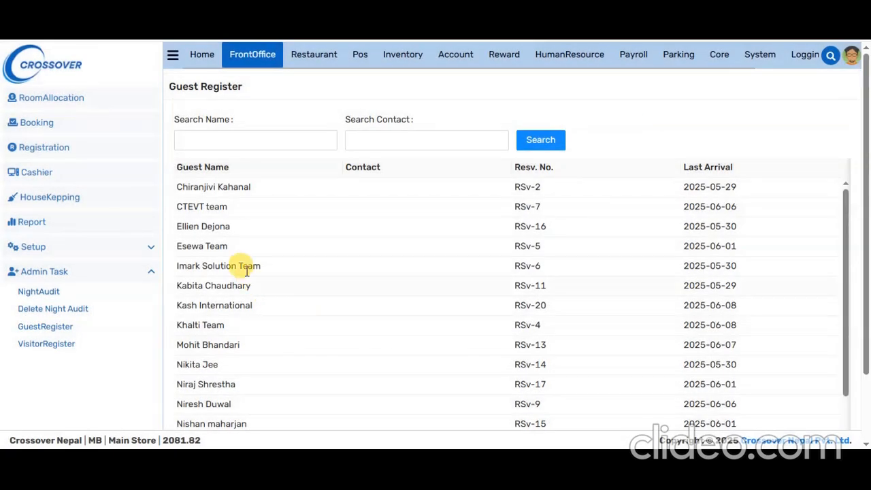
left_click(214, 233)
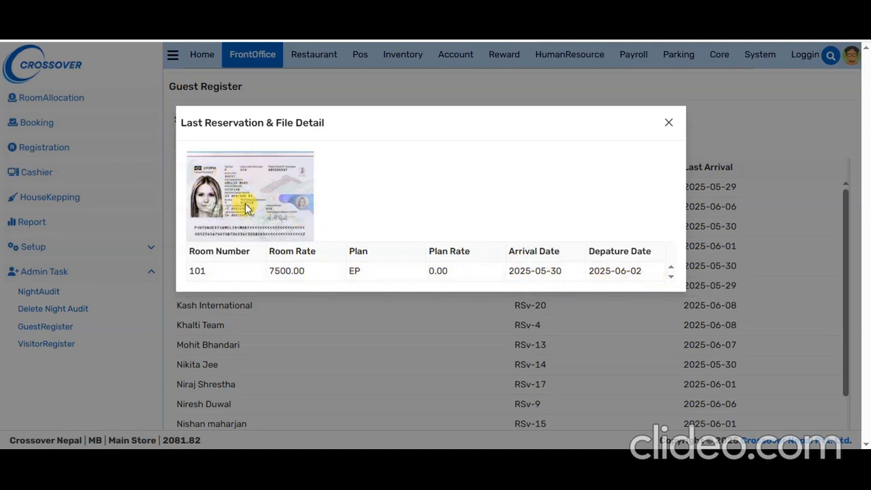
left_click(669, 124)
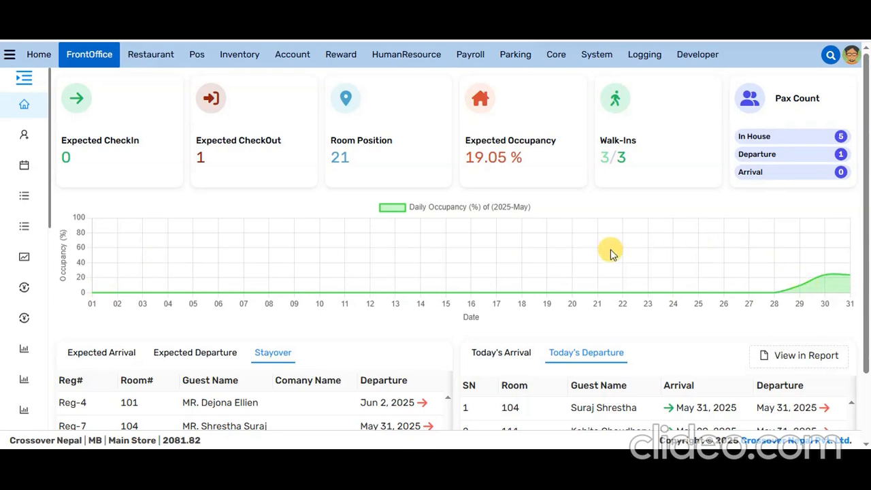
- Review the dashboard's expected arrival, expected departure and stayover lists, plus today's arrivals and departures
scroll(488, 270, "down", 2)
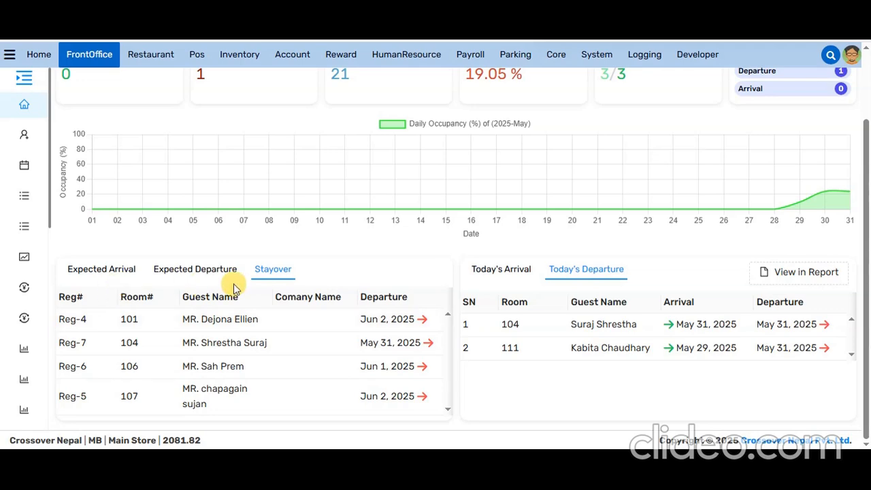
left_click(102, 269)
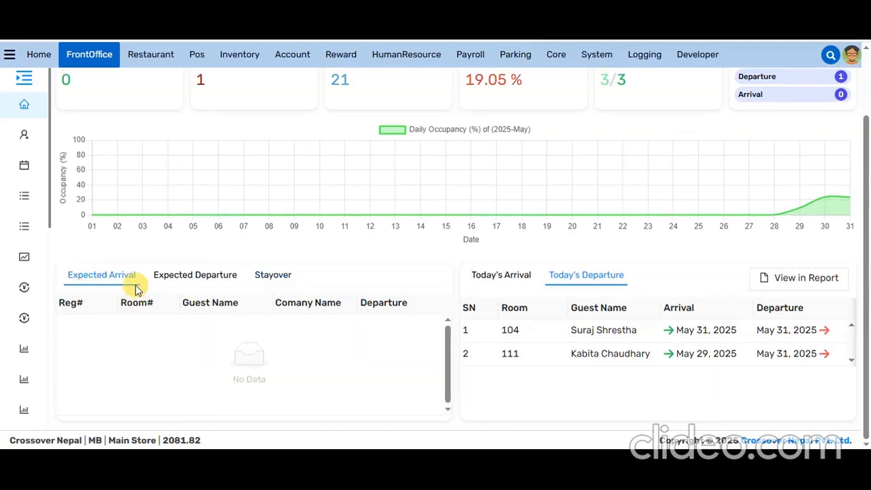
left_click(174, 276)
left_click(275, 326)
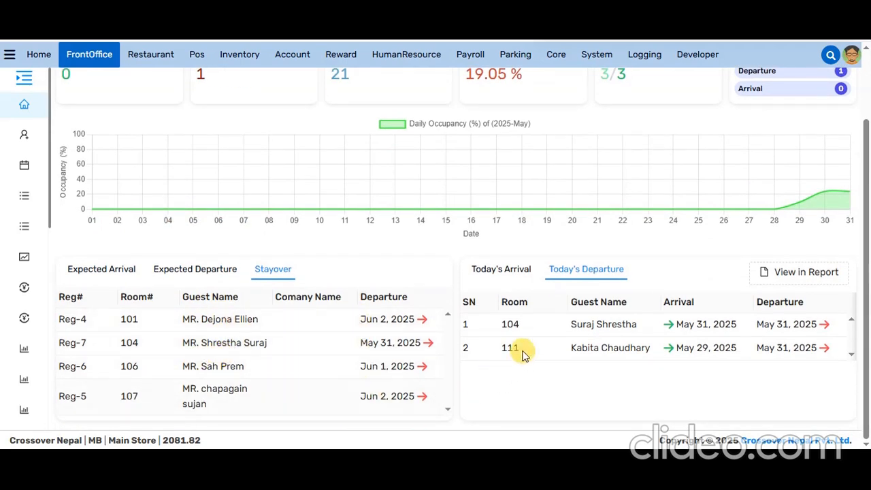
left_click(490, 276)
left_click(557, 278)
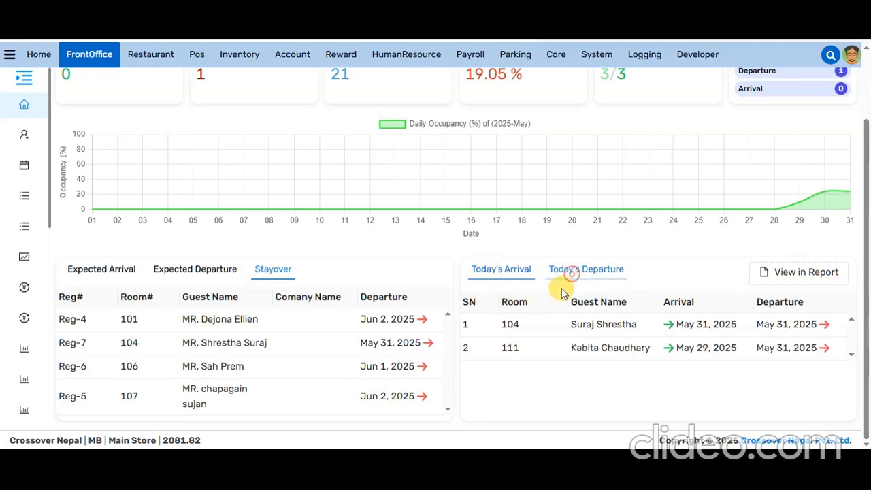
- Compare today's arrival list with today's departure list on the dashboard
left_click(495, 274)
left_click(560, 269)
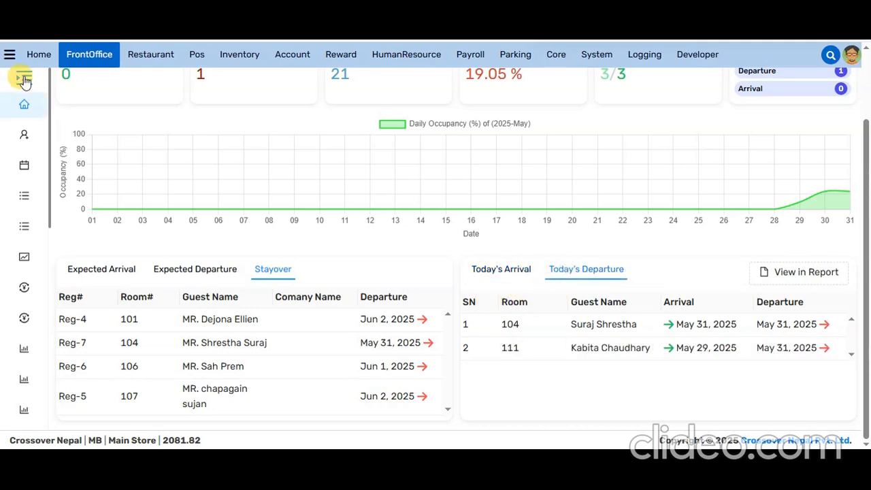
- Load the guest registration card for the second reservation listed and read through its guest, room and payment details
left_click(24, 77)
left_click(92, 135)
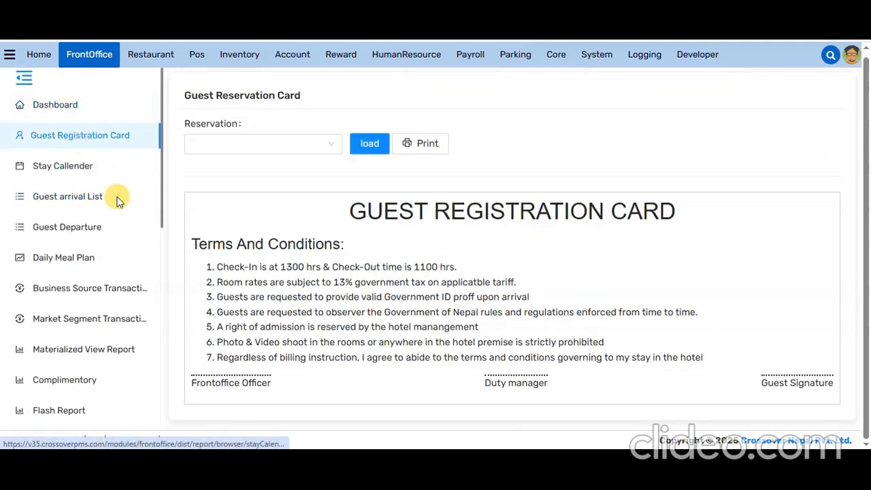
left_click(233, 142)
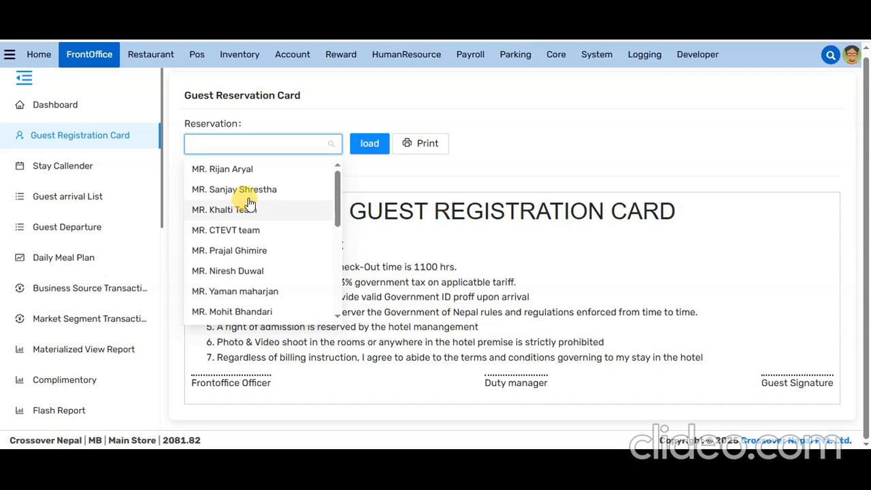
left_click(241, 192)
left_click(367, 144)
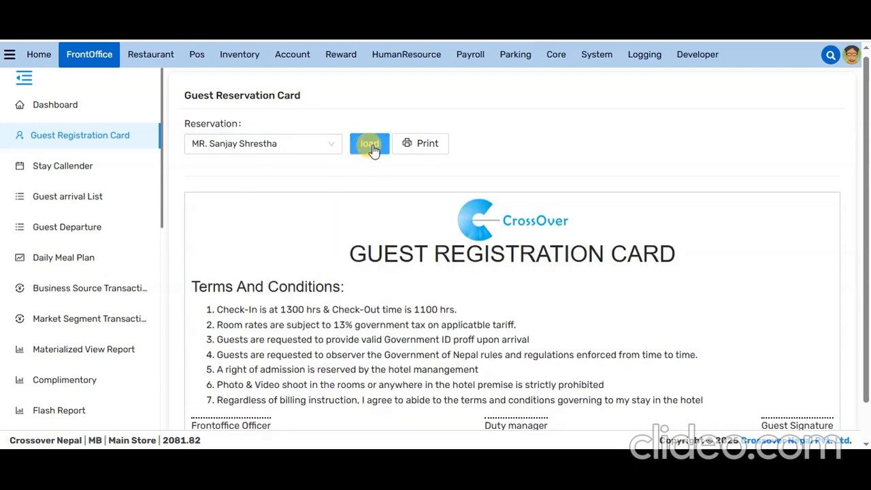
scroll(414, 313, "down", 8)
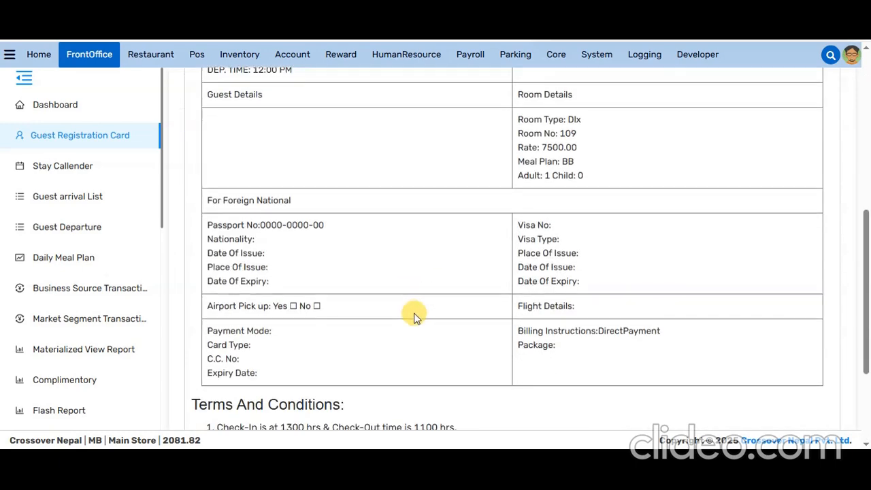
scroll(411, 309, "up", 10)
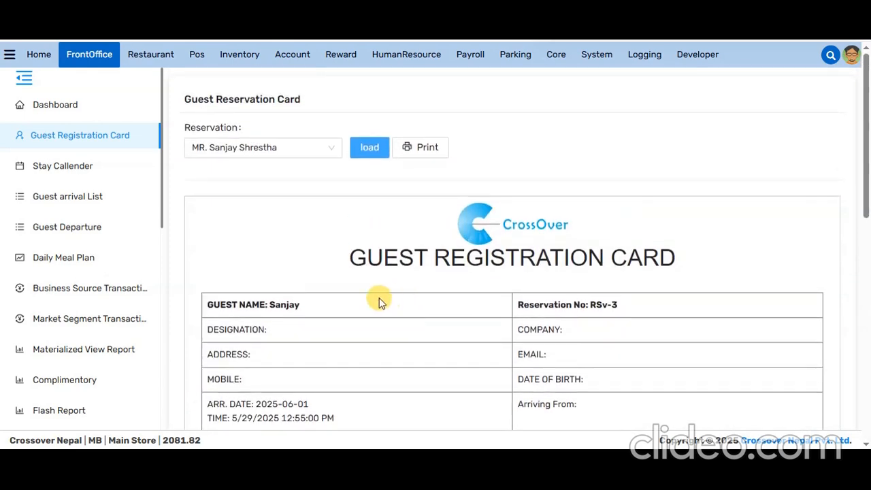
- Review room occupancy in the stay calendar for 2025-05-31 to 2025-06-06
left_click(77, 172)
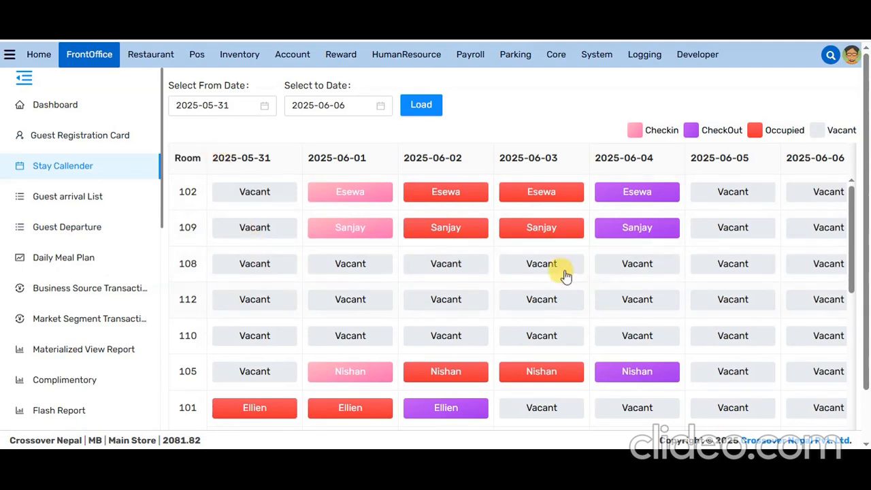
scroll(529, 322, "down", 10)
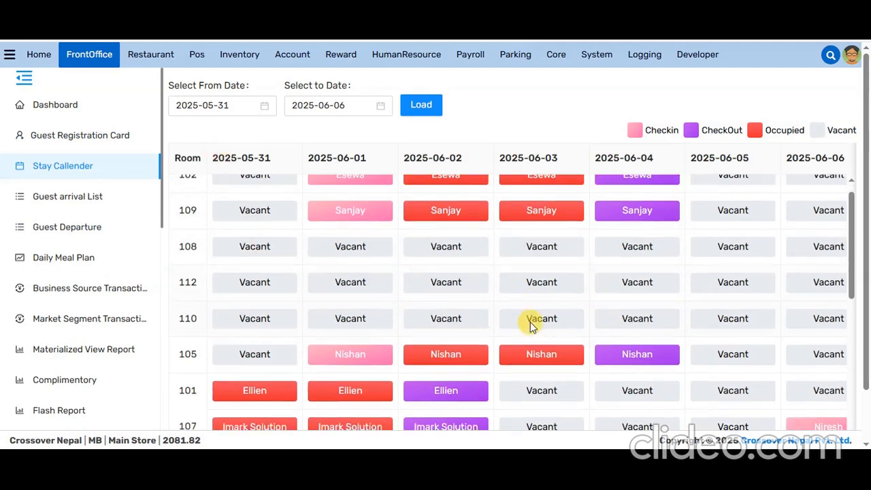
scroll(530, 322, "up", 10)
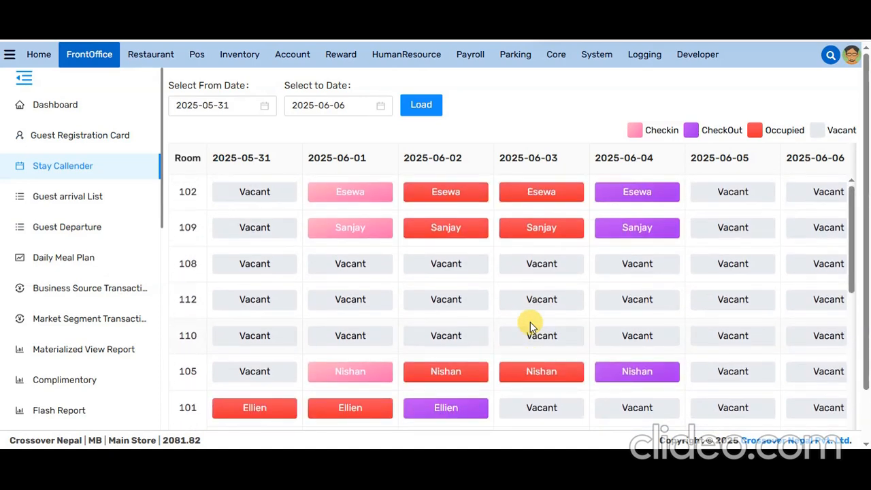
- Review the guest arrival, guest departure and daily meal plan reports for 2025-05-31
left_click(92, 204)
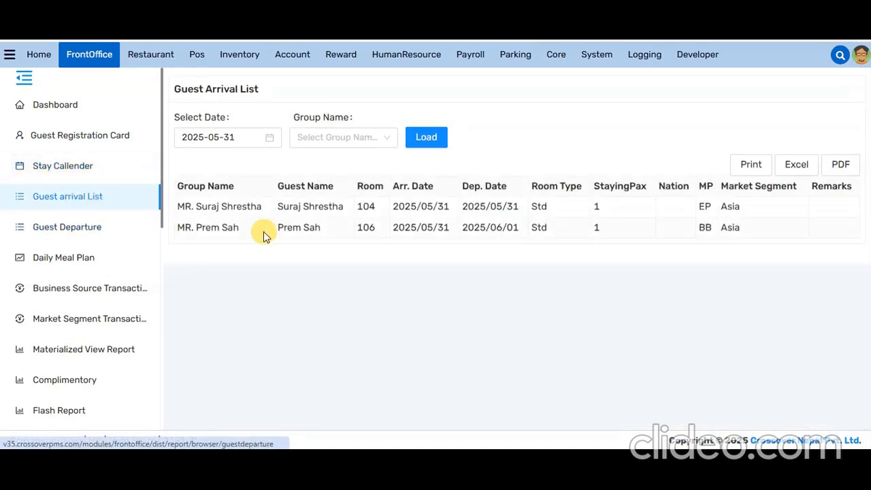
left_click(84, 229)
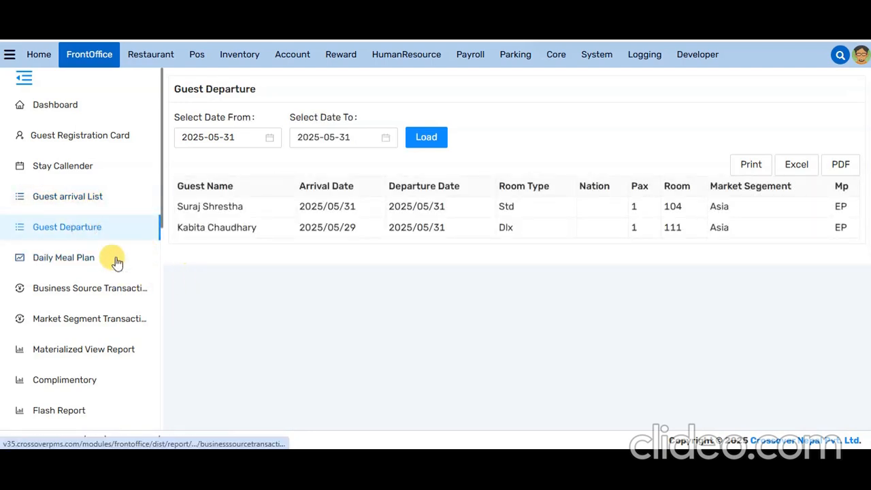
left_click(81, 262)
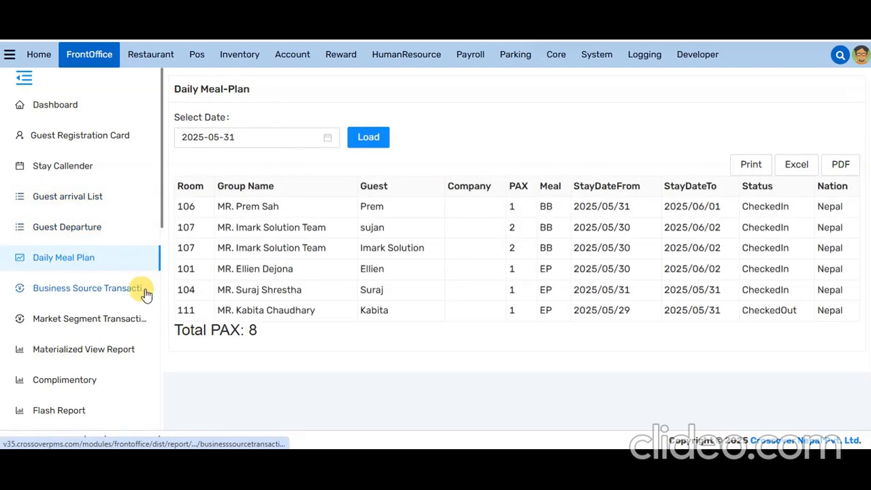
- Review the business source transaction, market segment transaction and materialized view reports for May 2025
left_click(85, 291)
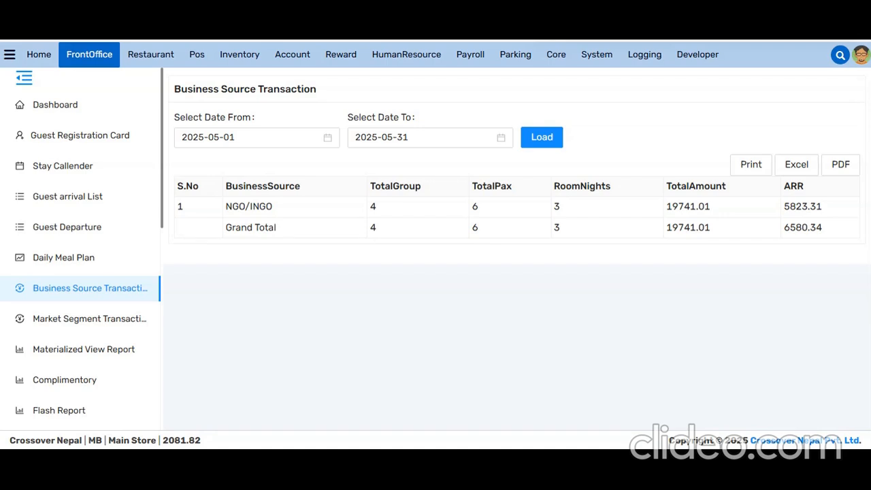
left_click(112, 319)
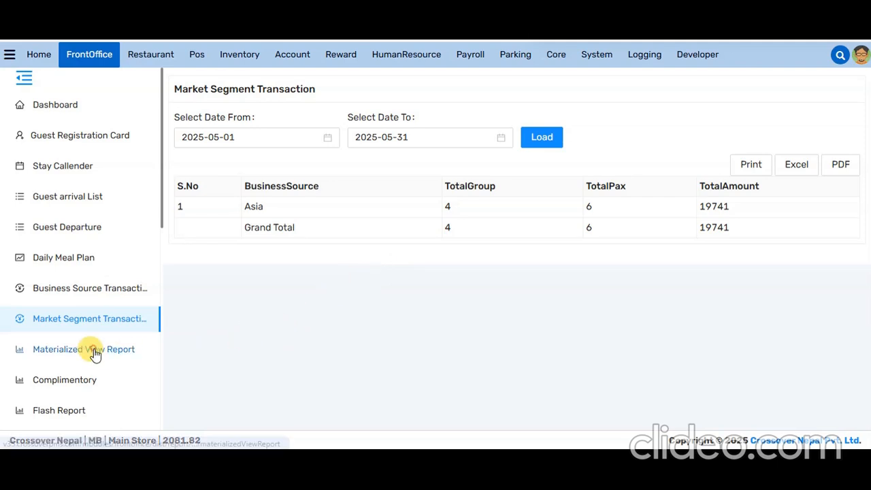
left_click(139, 355)
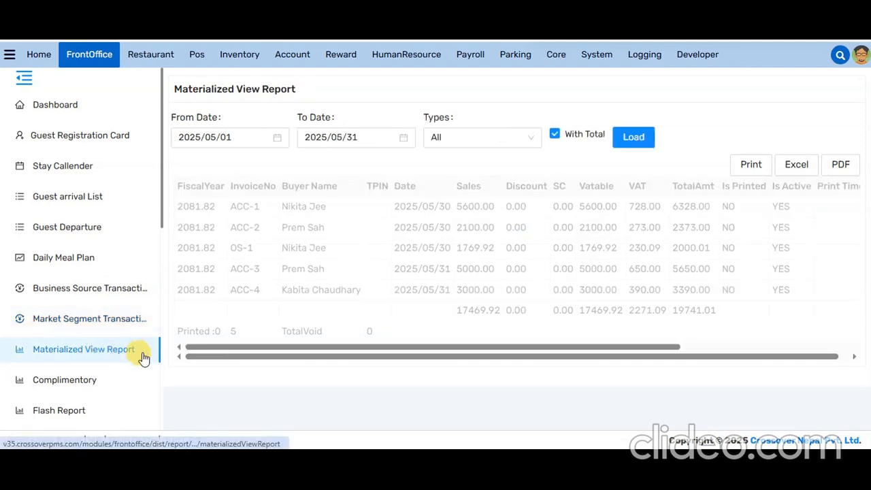
- View the complimentary report for May 2025, and examine the room figures and guest table in the 2025-05-31 flash report
left_click(83, 382)
scroll(82, 380, "down", 2)
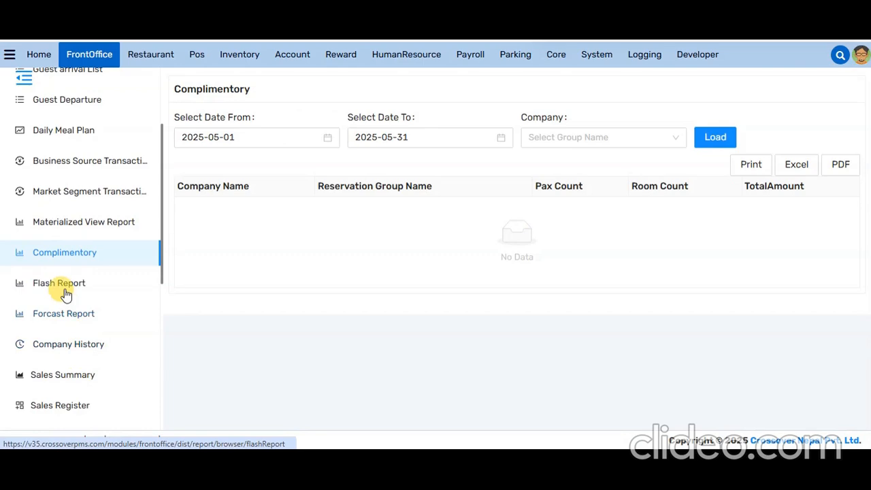
left_click(62, 285)
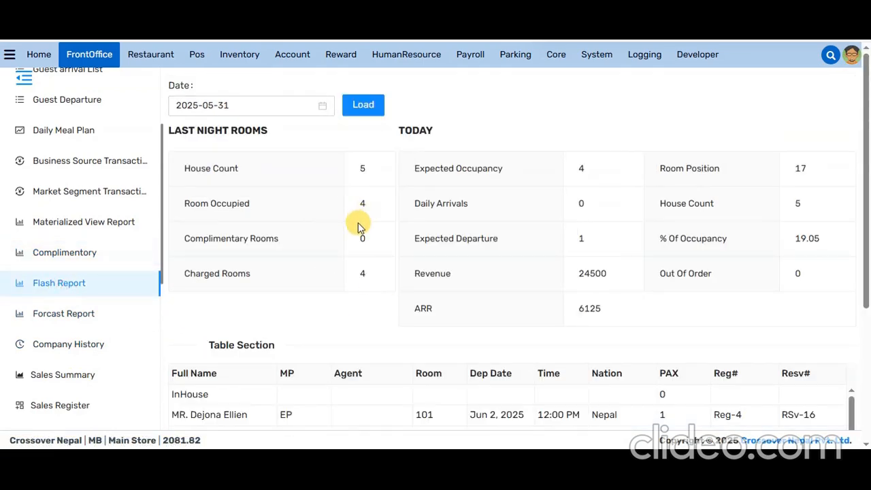
scroll(503, 292, "down", 3)
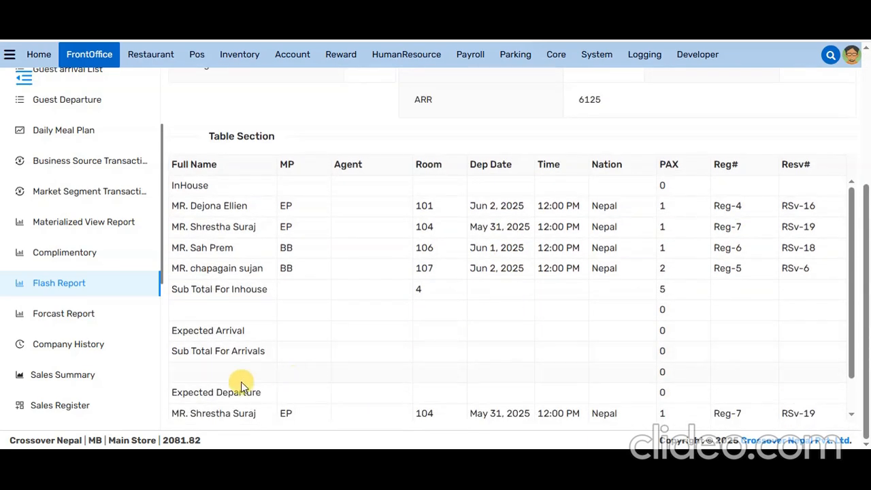
- Examine the daily occupancy rows of the forecast report for 2025-05-31 to 2025-06-30
left_click(71, 312)
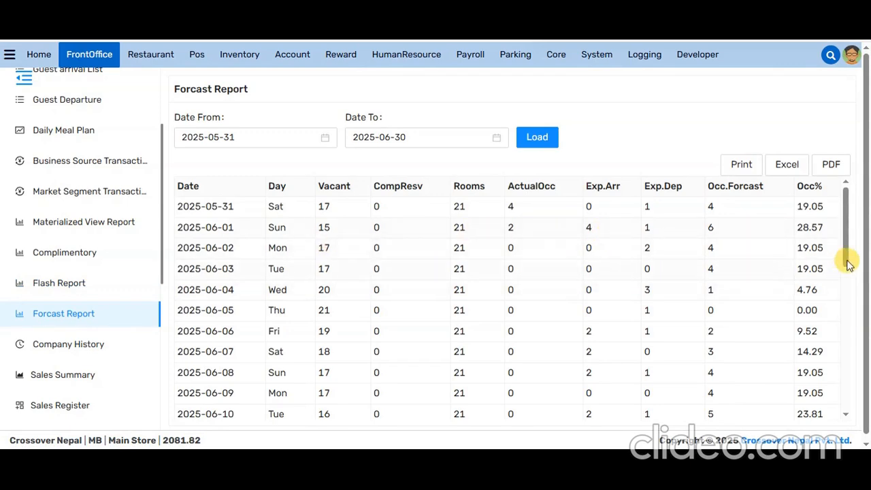
scroll(809, 297, "down", 5)
scroll(809, 297, "up", 5)
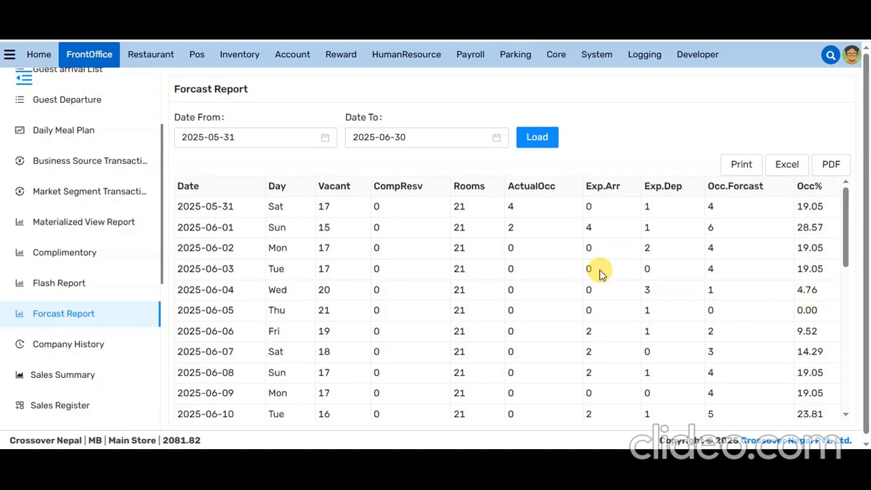
- Reload the forecast report for the date range 2025-07-22 to 2025-08-31
left_click(261, 139)
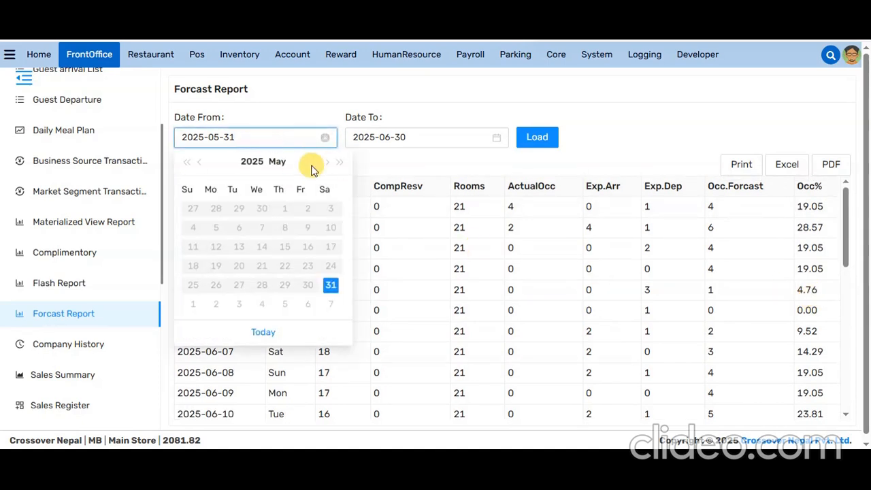
left_click(324, 163)
left_click(324, 163)
left_click(239, 265)
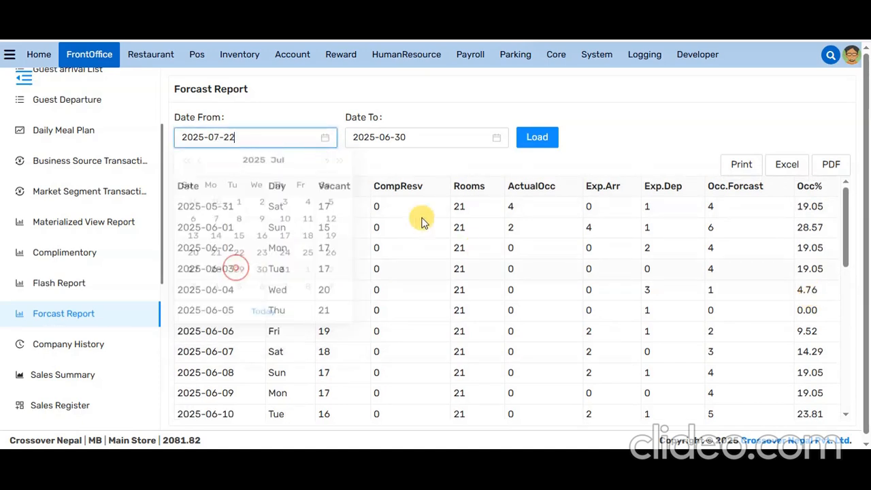
left_click(449, 136)
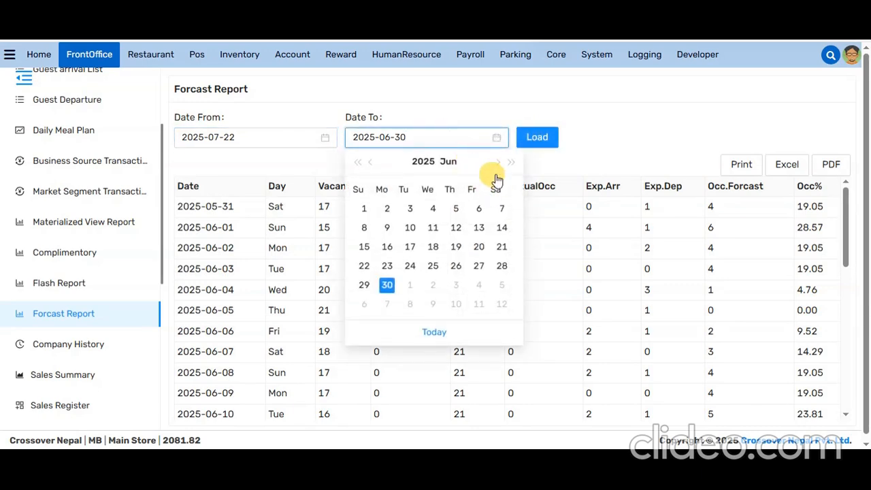
left_click(492, 162)
left_click(492, 162)
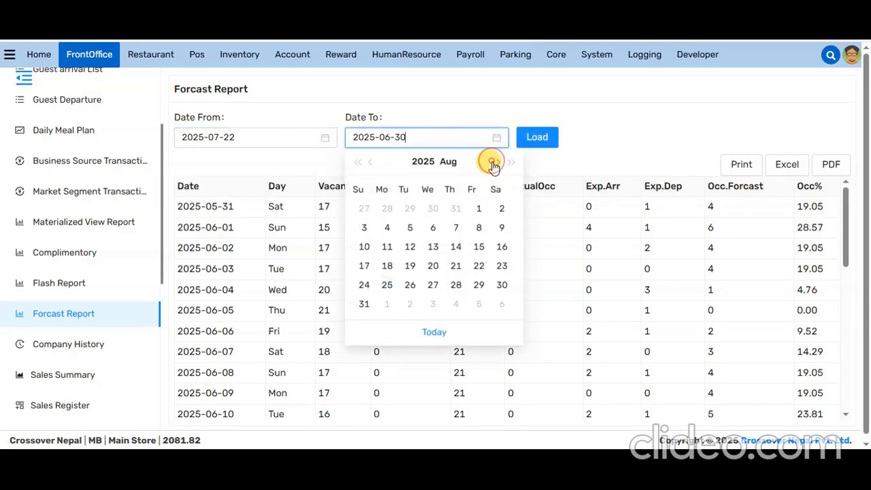
left_click(364, 303)
left_click(529, 148)
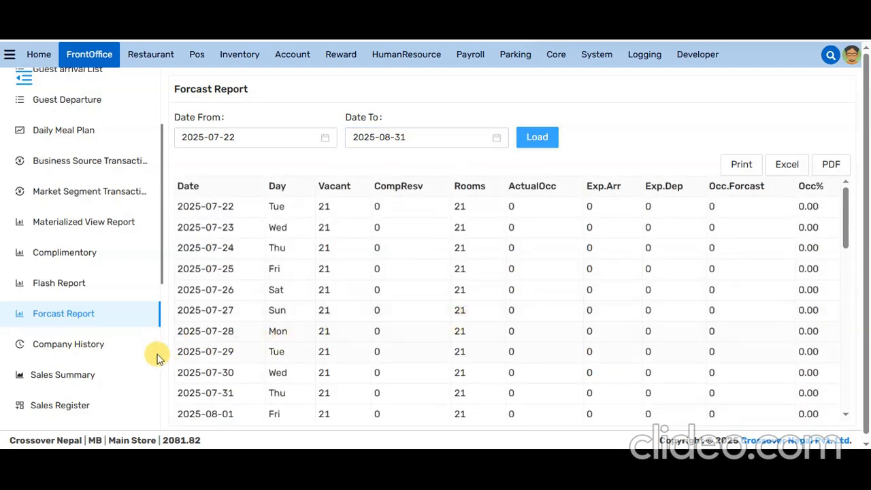
- Open the company history report and reload it with the start date set to 2025-03-30
left_click(68, 347)
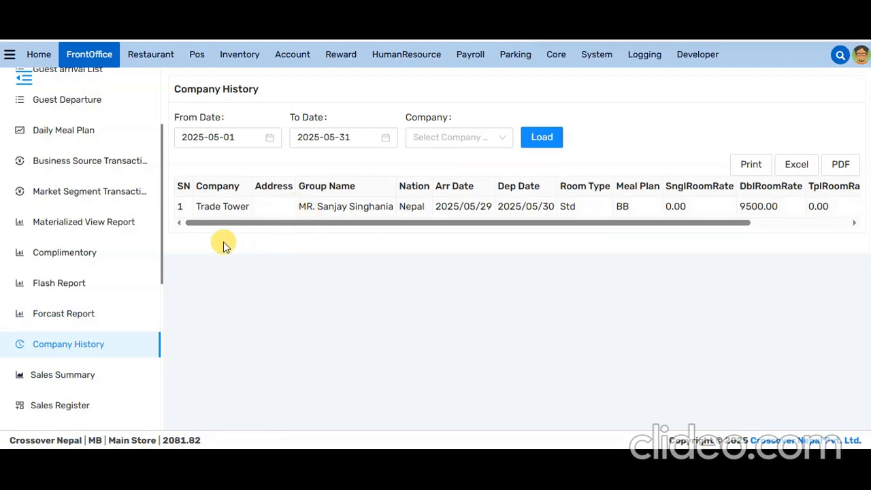
left_click(261, 139)
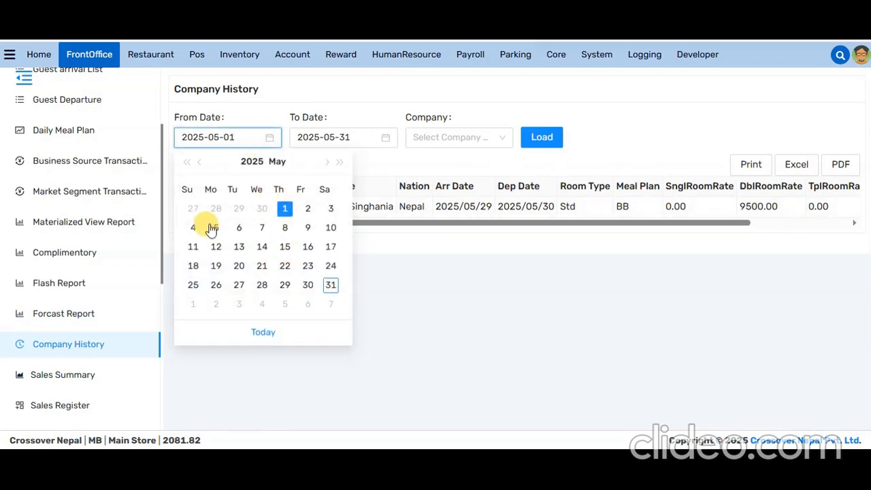
left_click(202, 167)
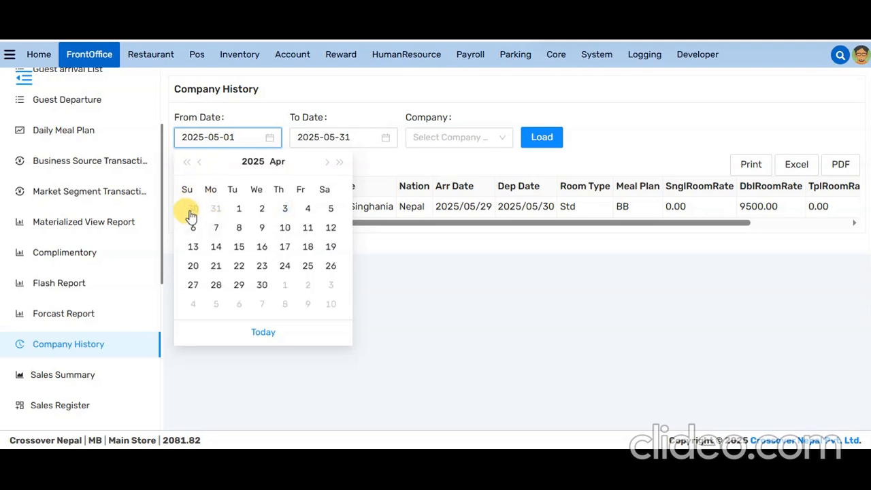
left_click(188, 208)
left_click(544, 136)
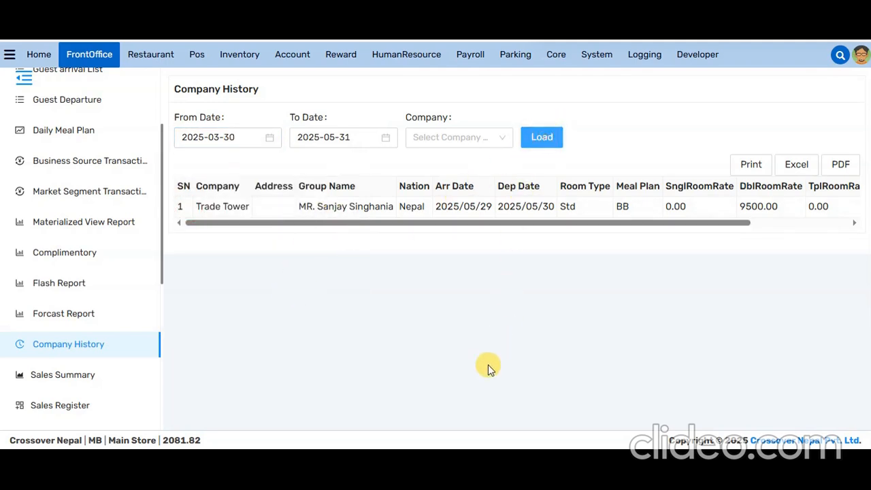
- View the sales summary report for 2025/05/31 and look through the list of other available reports
left_click(76, 374)
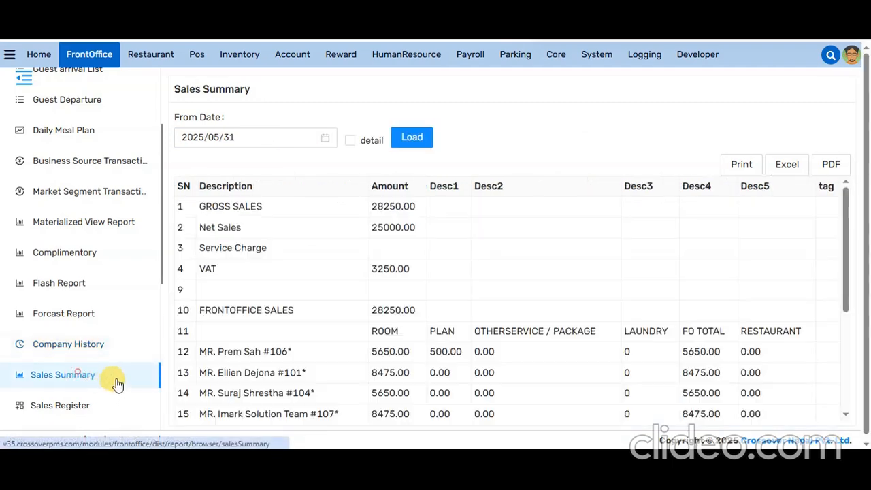
scroll(113, 384, "down", 3)
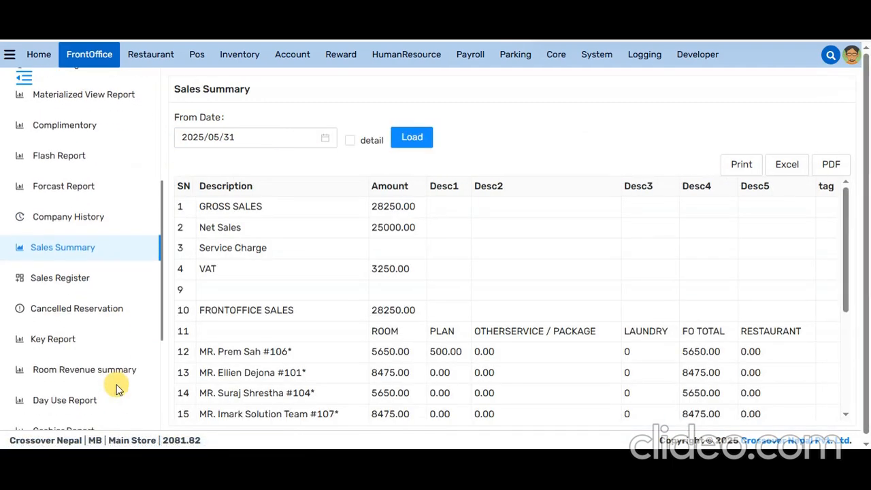
scroll(114, 370, "down", 2)
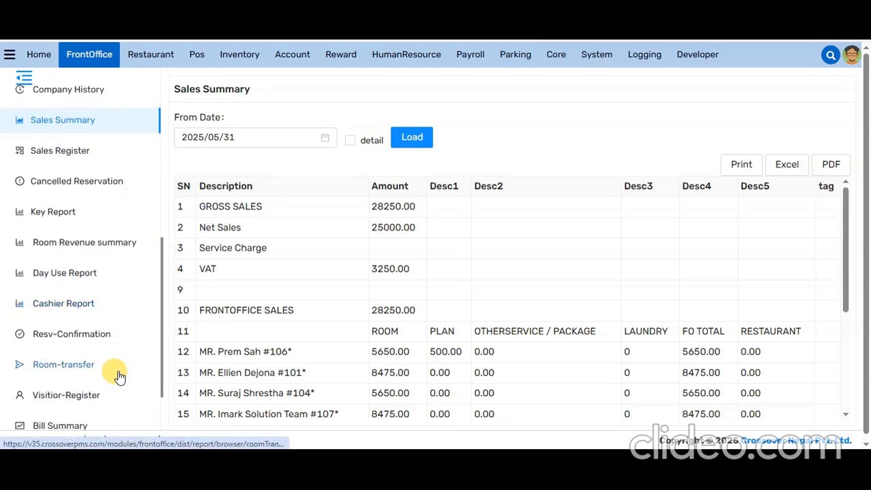
scroll(119, 381, "down", 1)
scroll(119, 383, "up", 5)
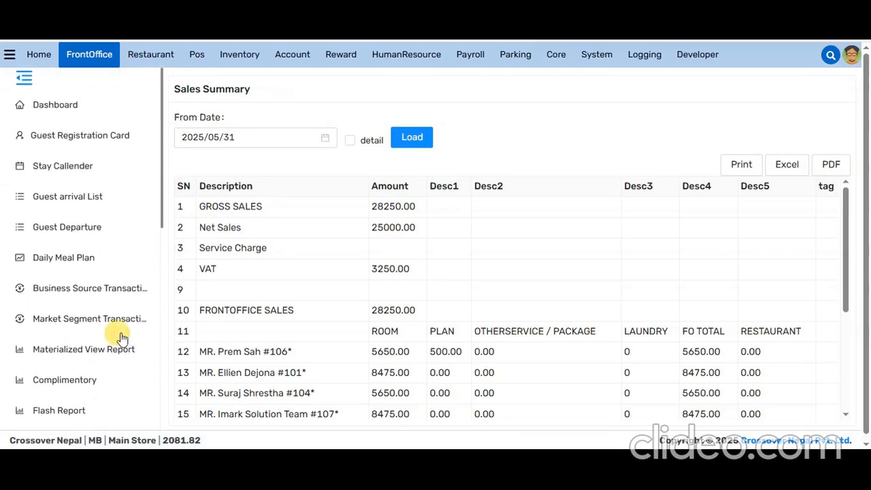
- Return to the front office overview with the room booking chart and collapse the admin task group
left_click(90, 56)
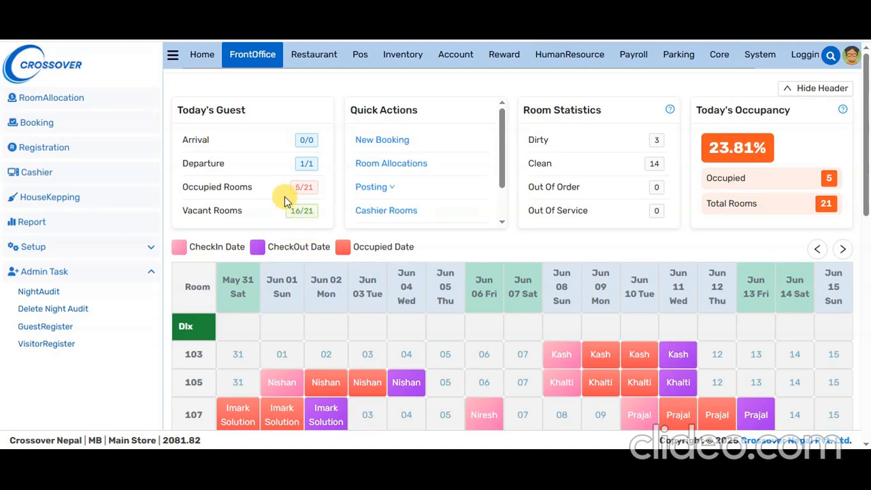
left_click(140, 273)
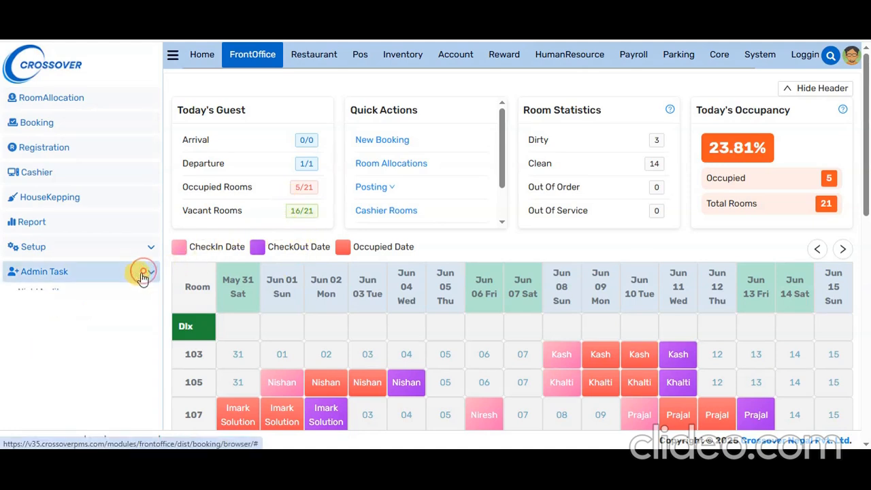
- Open the room allocation board and review the status of all rooms for 2025-05-31
left_click(113, 273)
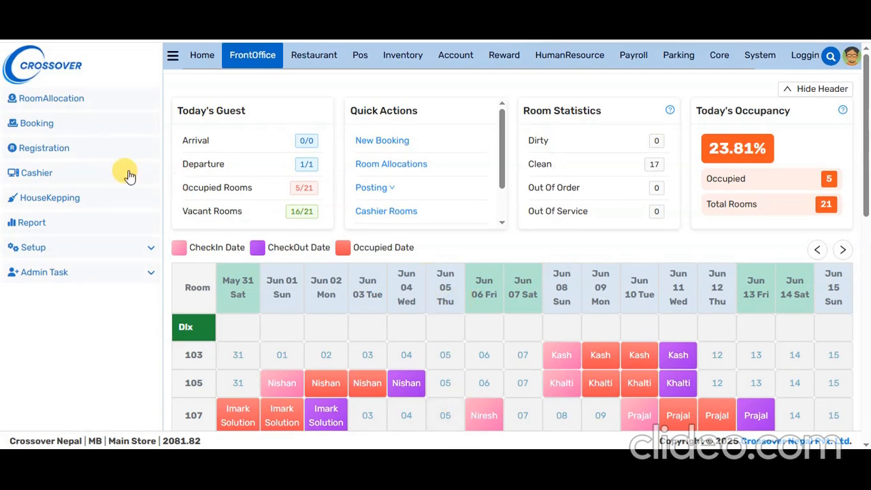
left_click(68, 98)
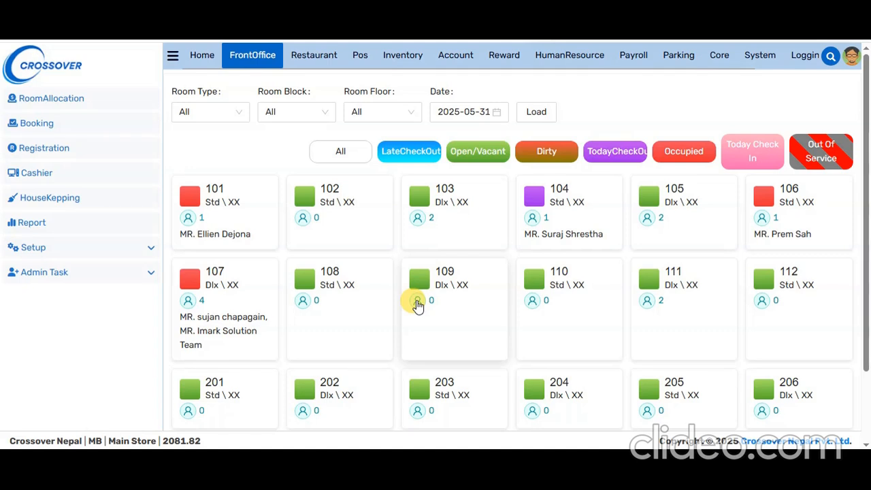
- Open the booking list and view the additional options available for the first listed booking
left_click(48, 126)
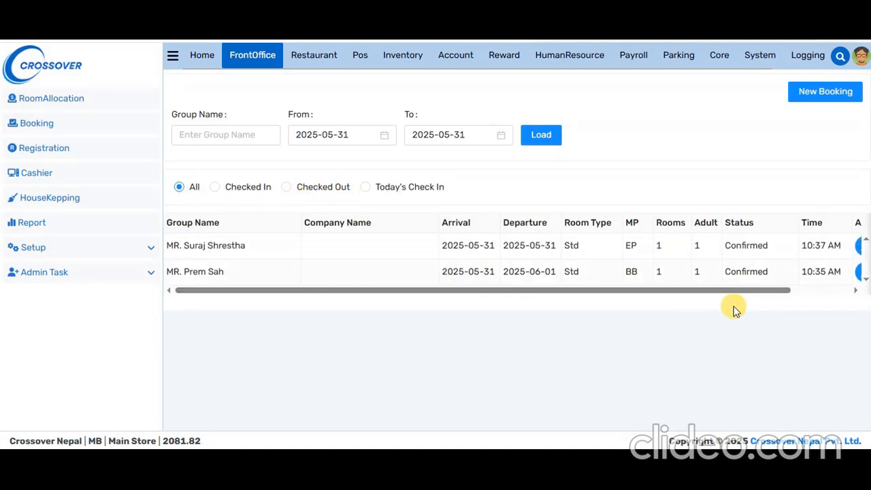
left_click_drag(735, 291, 794, 291)
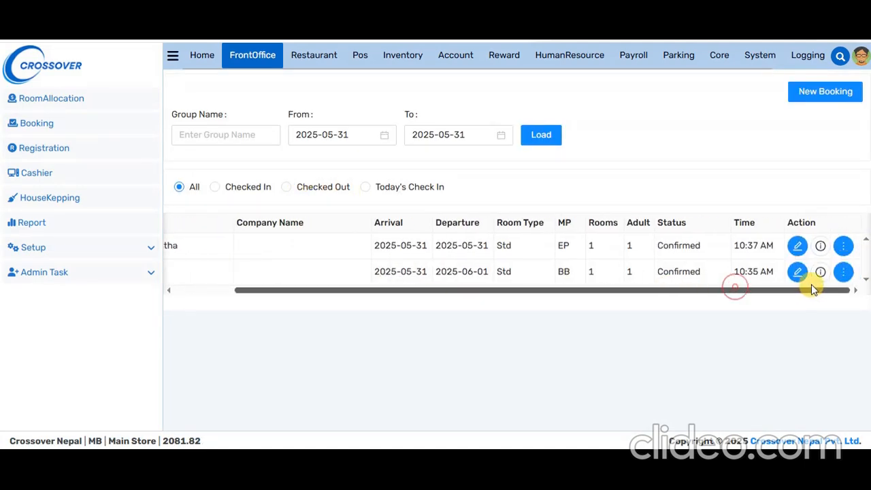
left_click(842, 245)
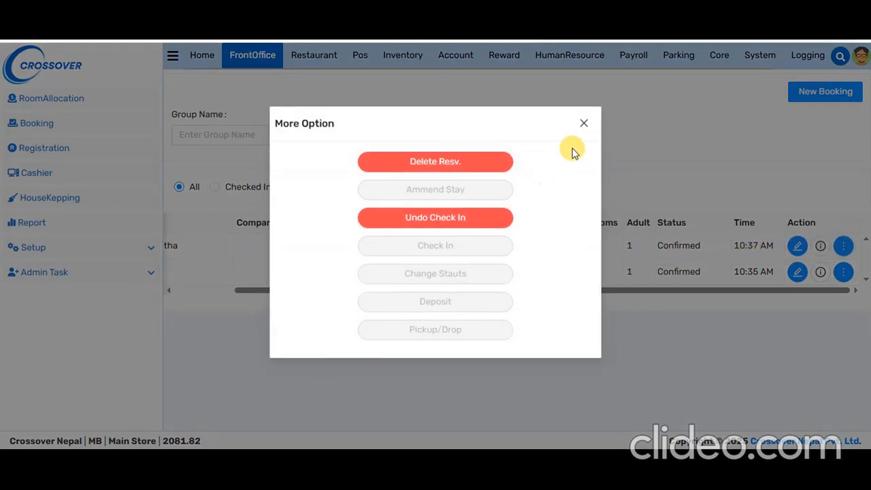
left_click(584, 123)
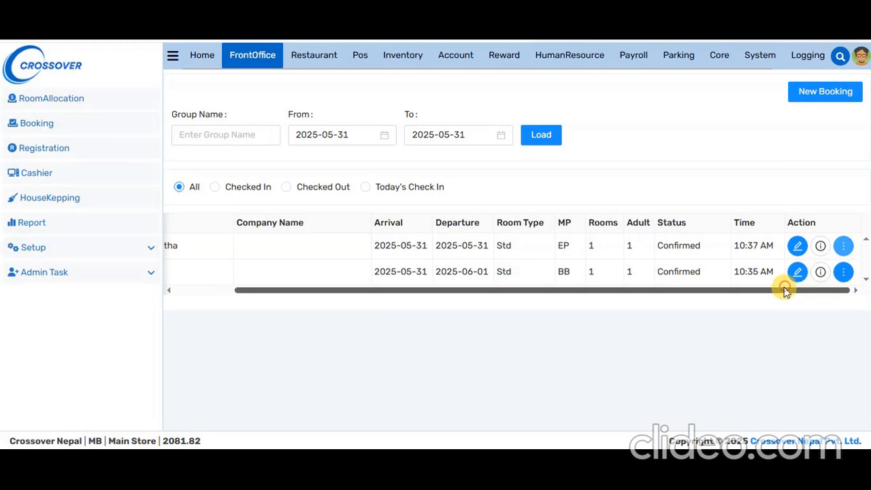
left_click_drag(785, 291, 598, 290)
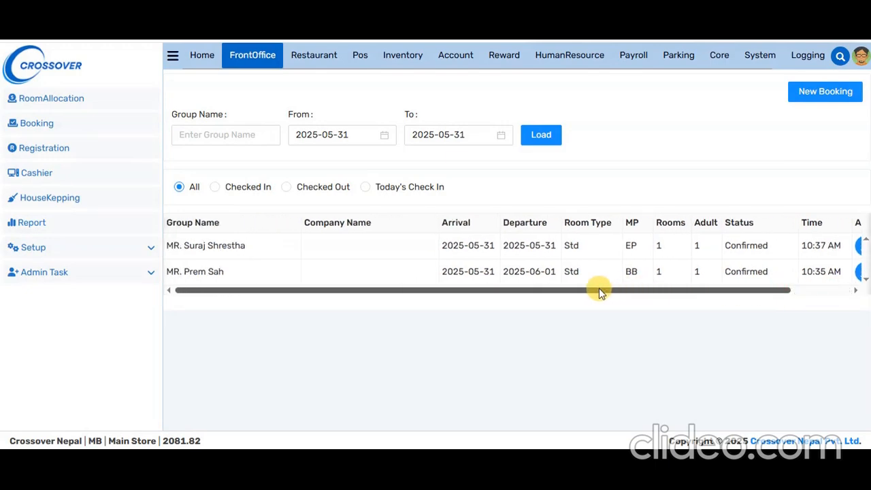
- Load the bookings from 2025-06-01 to 2025-06-30 and look through the list
left_click(356, 134)
left_click(306, 302)
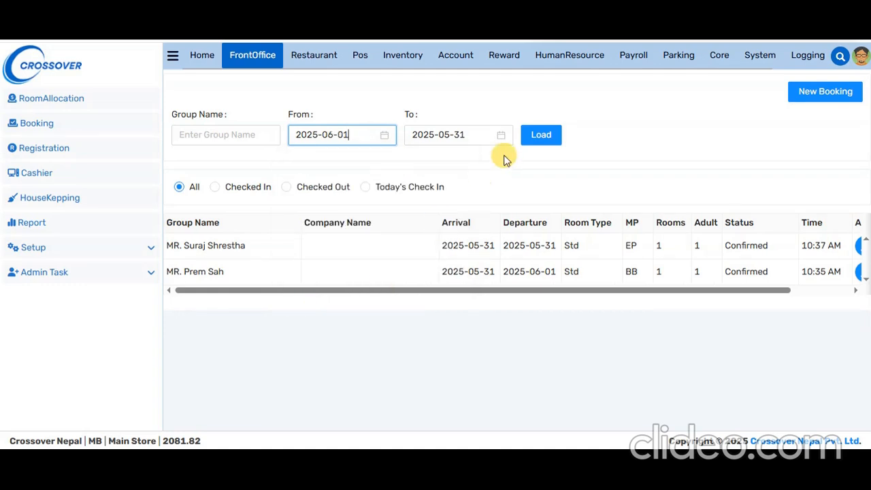
left_click(485, 133)
left_click(555, 159)
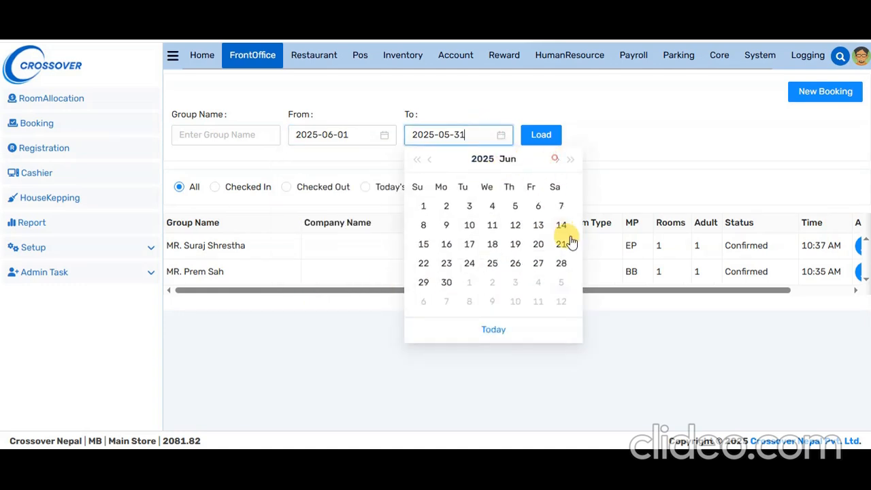
left_click(446, 282)
left_click(536, 135)
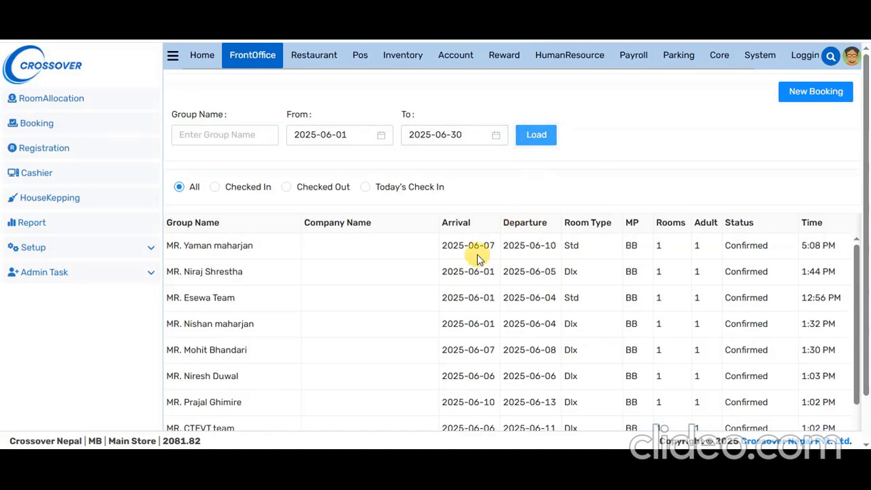
scroll(334, 306, "down", 1)
scroll(334, 306, "up", 1)
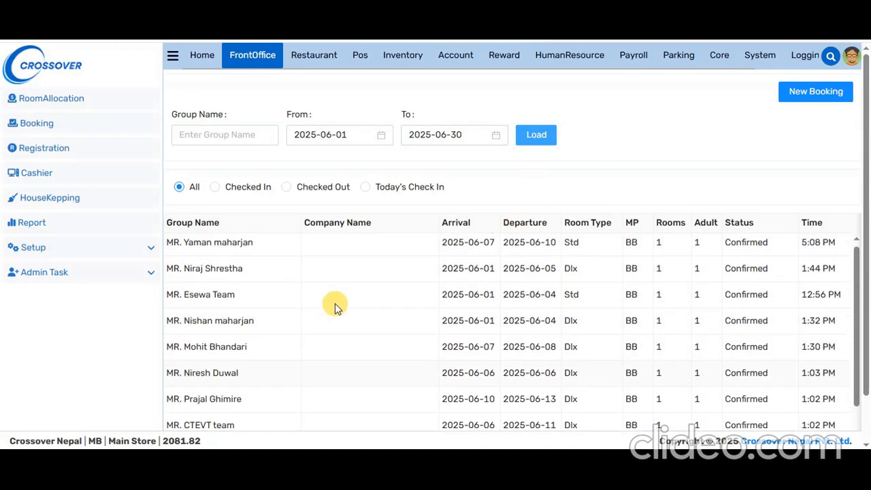
left_click(334, 303)
left_click(476, 293)
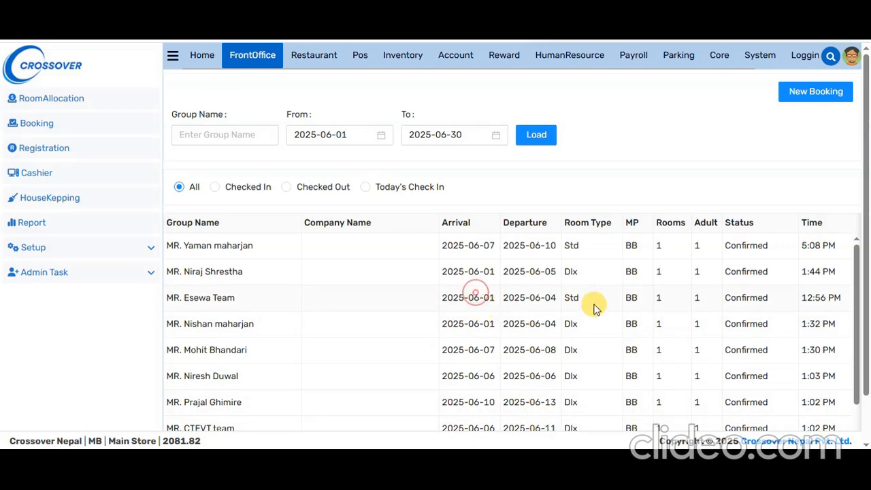
- View the additional options for the Std room booking running from 2025-06-01 to 2025-06-04
left_click(173, 55)
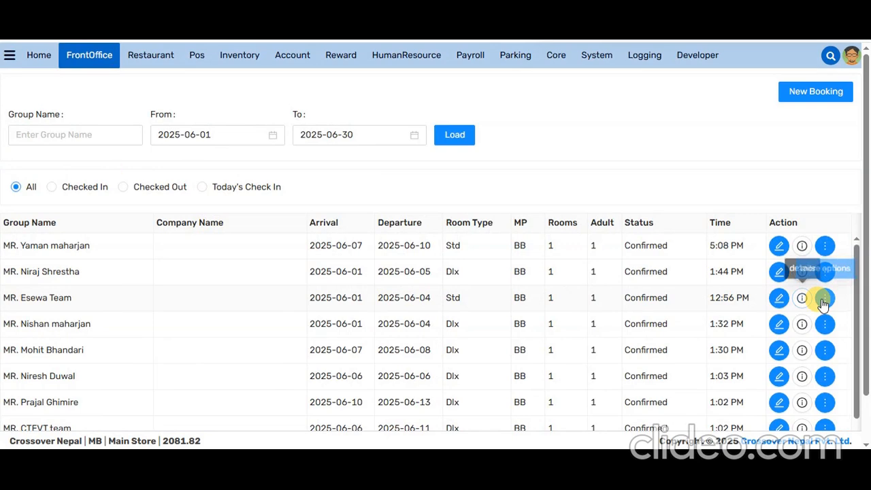
left_click(823, 300)
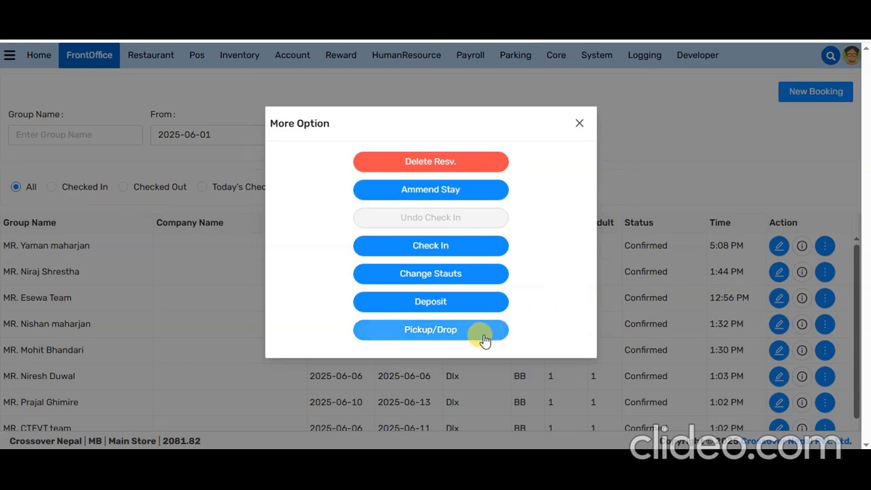
left_click(578, 123)
- Open the registration list at full width and view the available stock actions
left_click(8, 60)
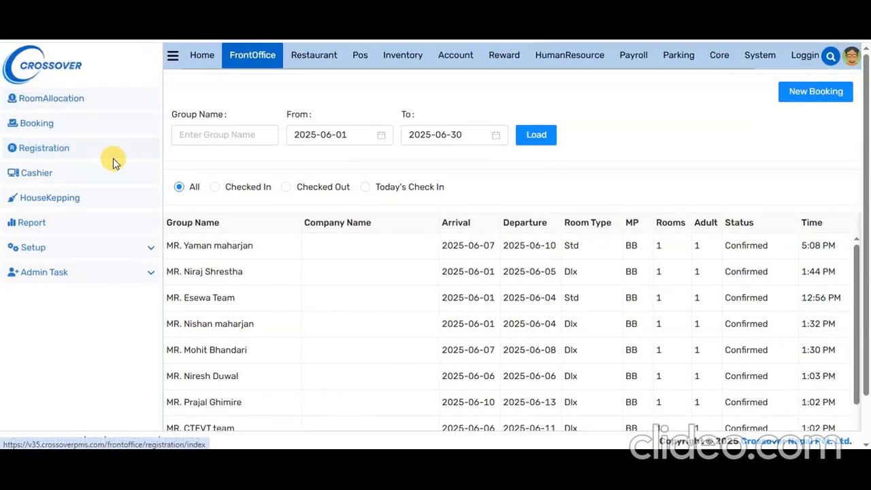
left_click(81, 148)
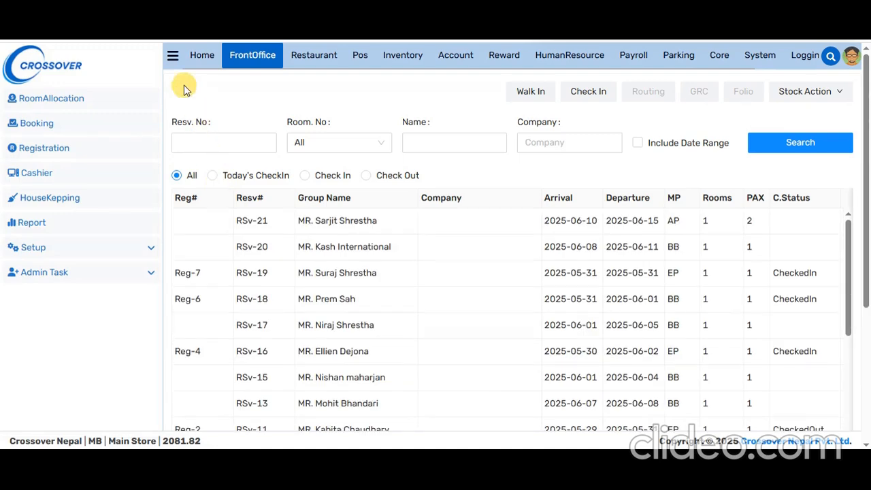
left_click(172, 58)
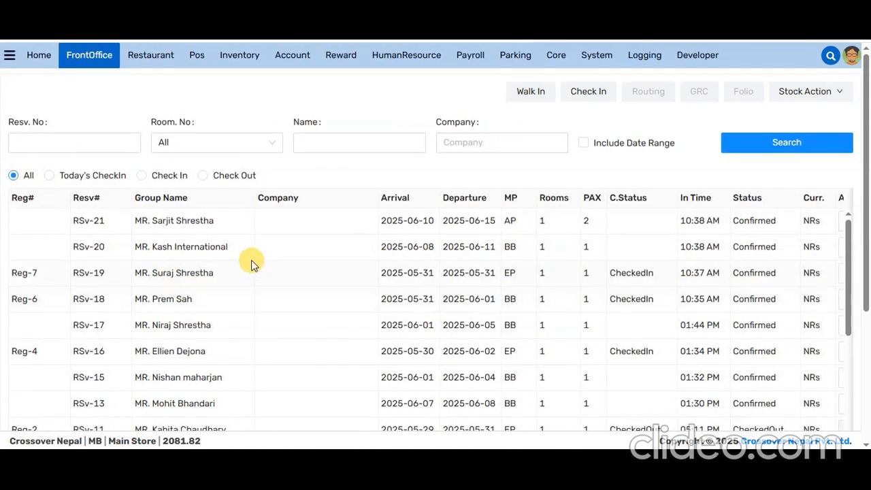
left_click(530, 96)
left_click(807, 99)
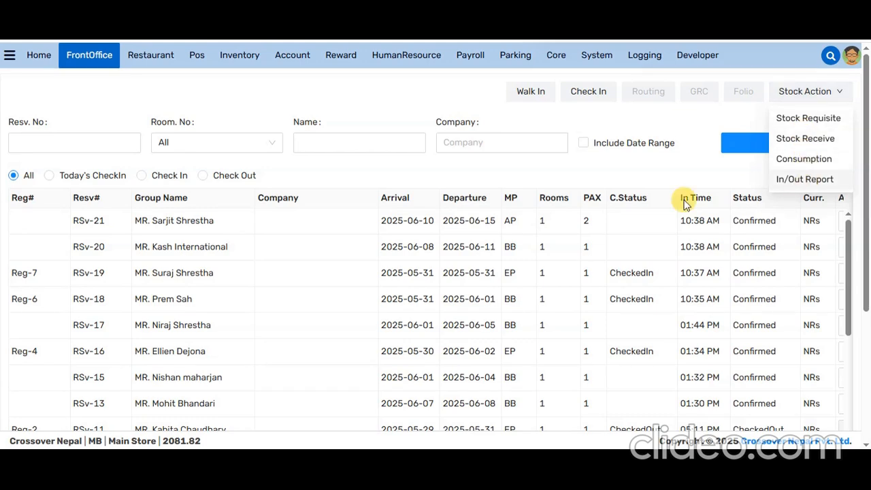
- View the additional options for the reservation arriving 2025-06-10 and departing 2025-06-15 in the registration list
left_click(213, 232)
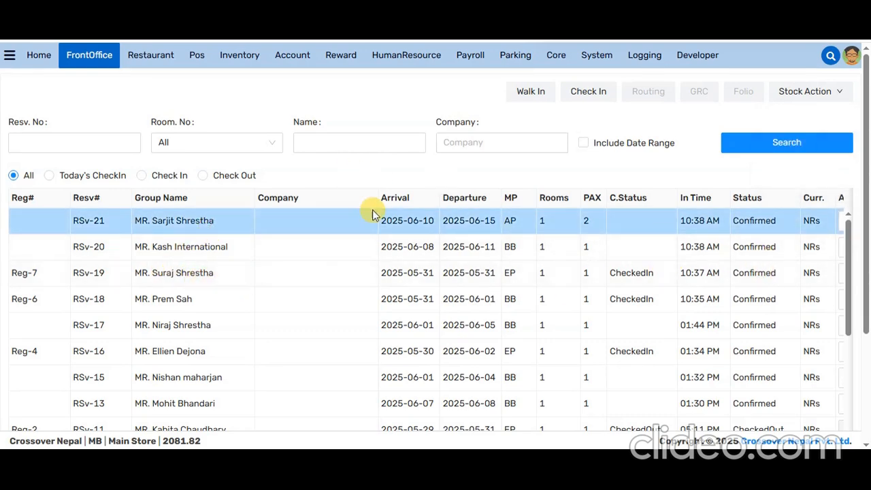
key("ctrl+minus")
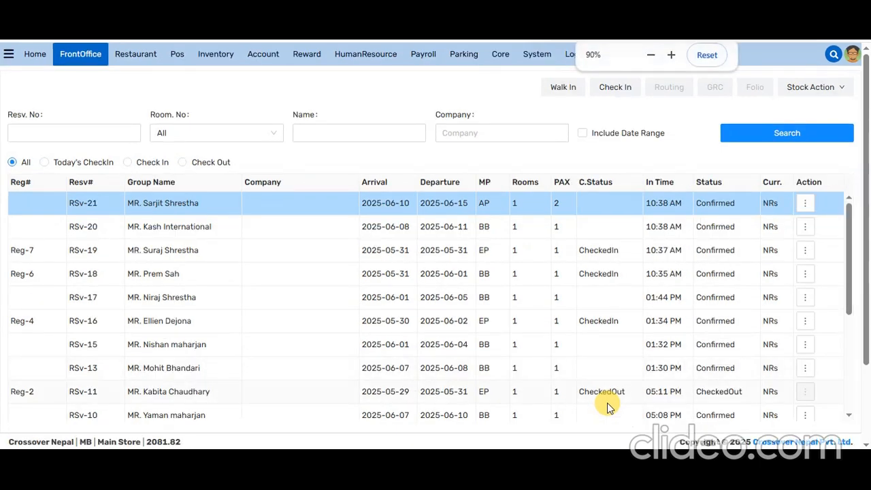
left_click(804, 203)
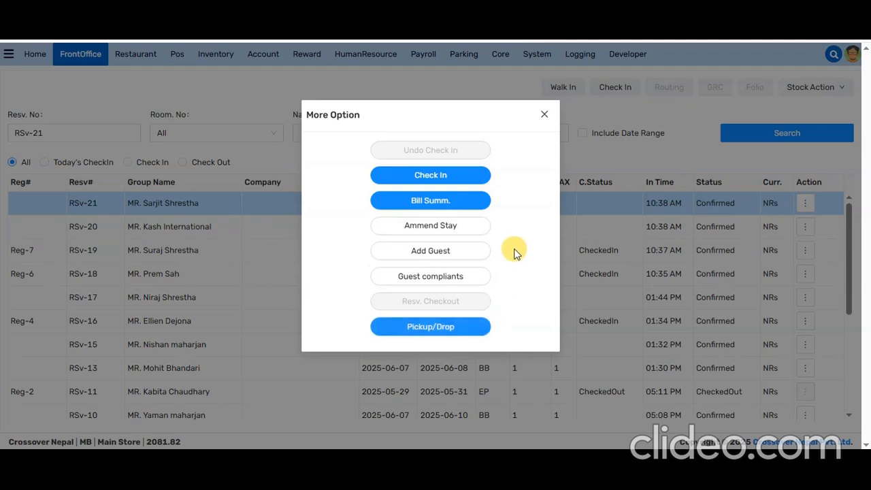
left_click(540, 113)
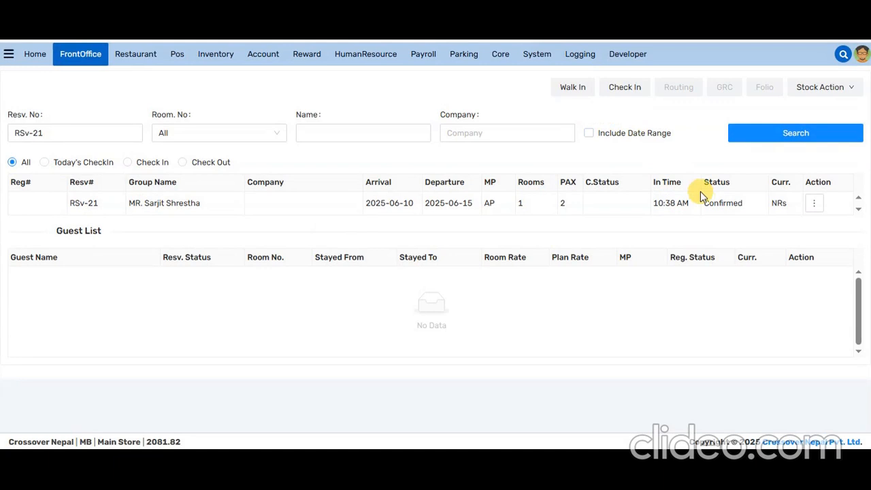
- Allocate room 101 to both guests of the 2025-06-10 to 2025-06-15 reservation and check them in
left_click(257, 210)
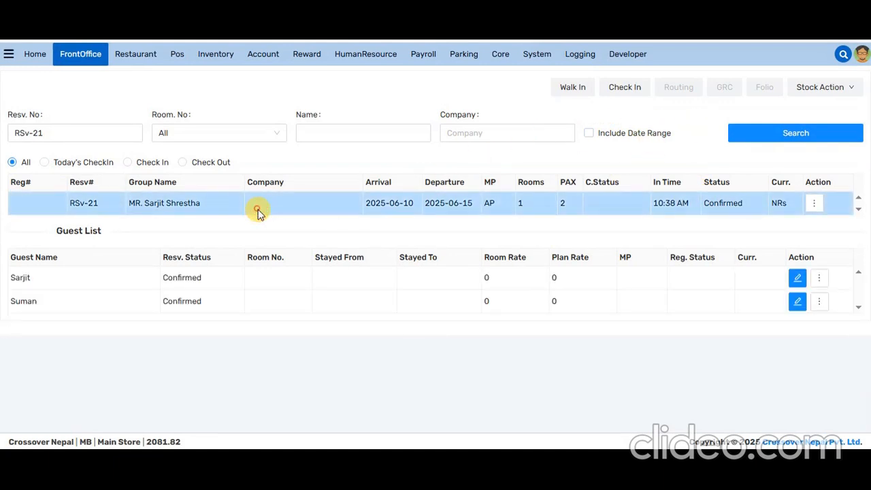
left_click(621, 87)
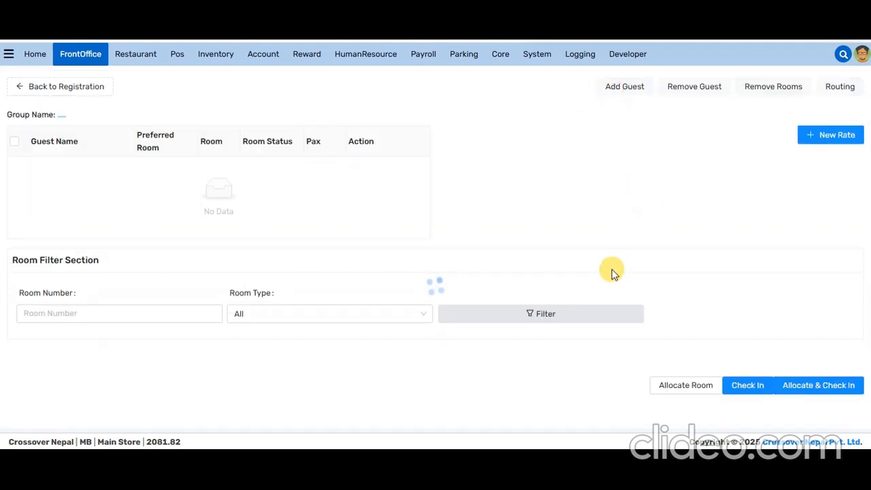
scroll(326, 366, "down", 2)
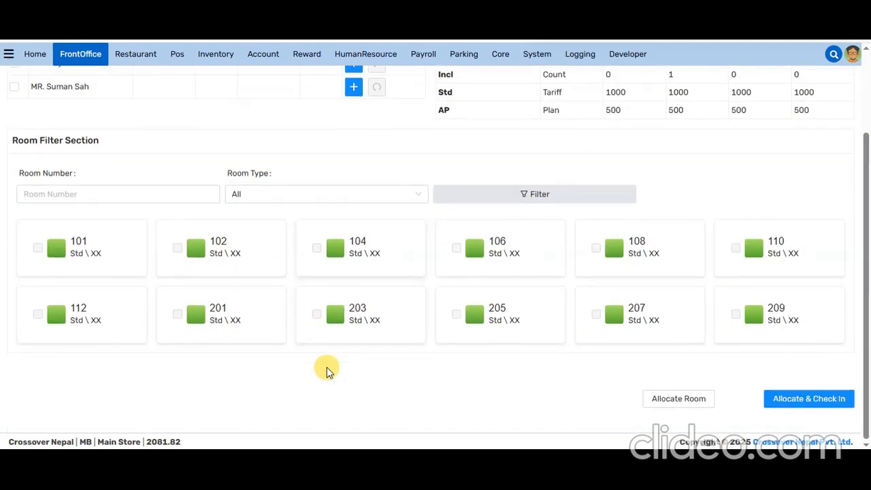
scroll(340, 258, "up", 2)
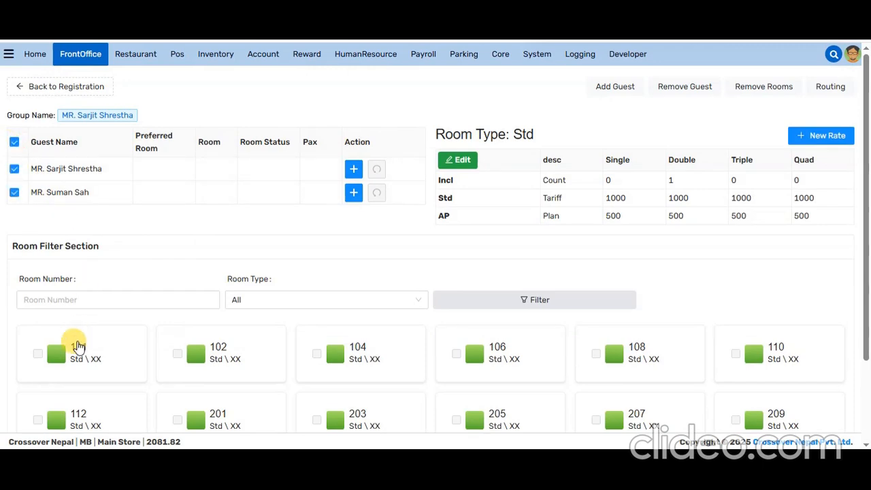
left_click(75, 349)
scroll(807, 396, "down", 2)
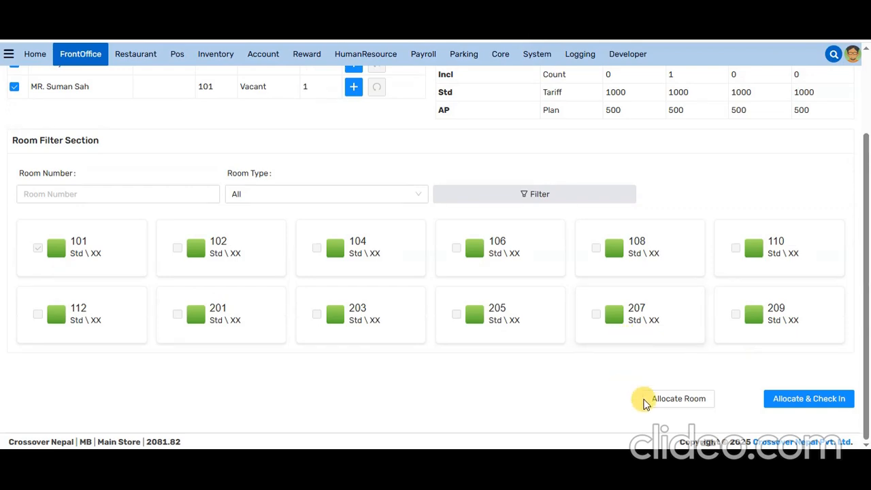
left_click(793, 399)
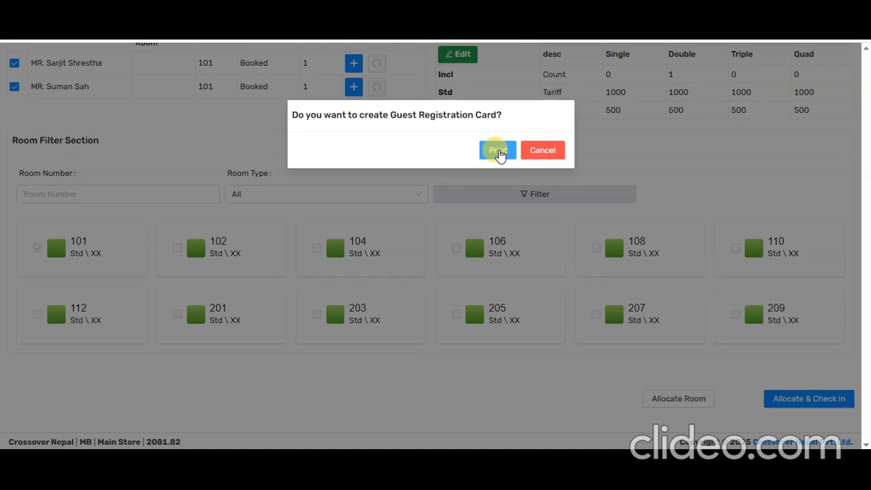
- Create the guest registration card for the checked-in reservation and dismiss its print preview without saving
left_click(497, 151)
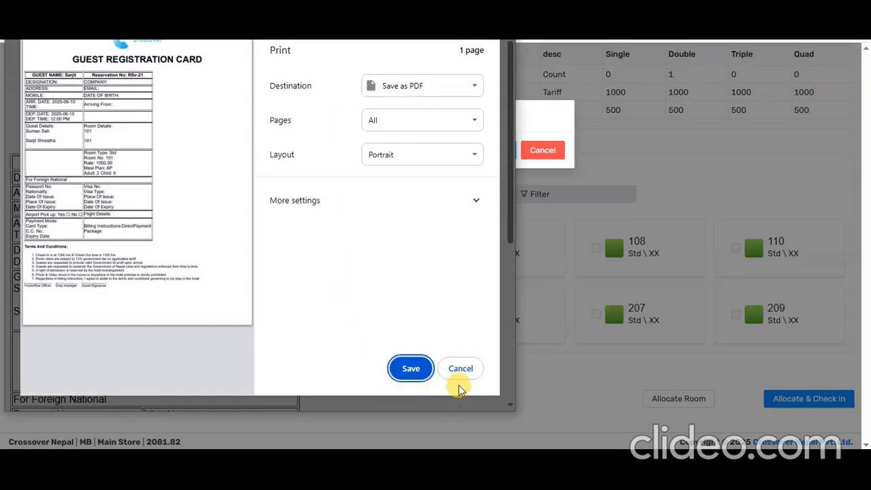
left_click(473, 378)
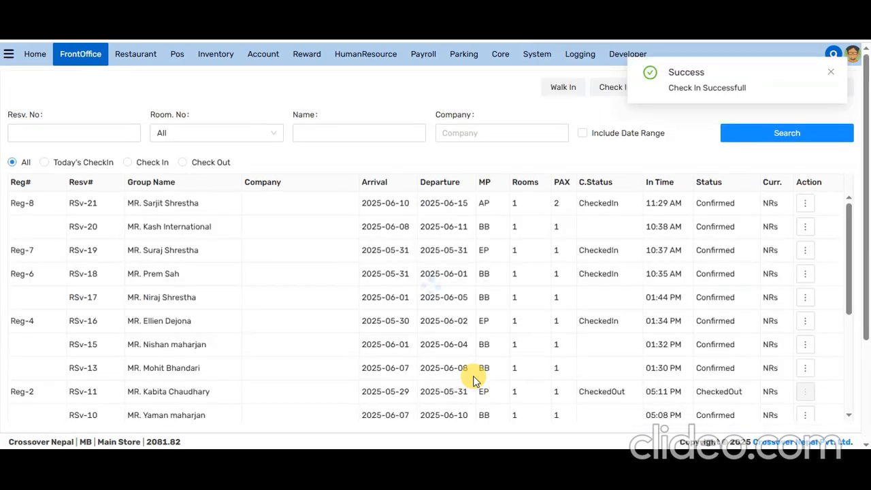
- Open the front office cashier page
left_click(9, 54)
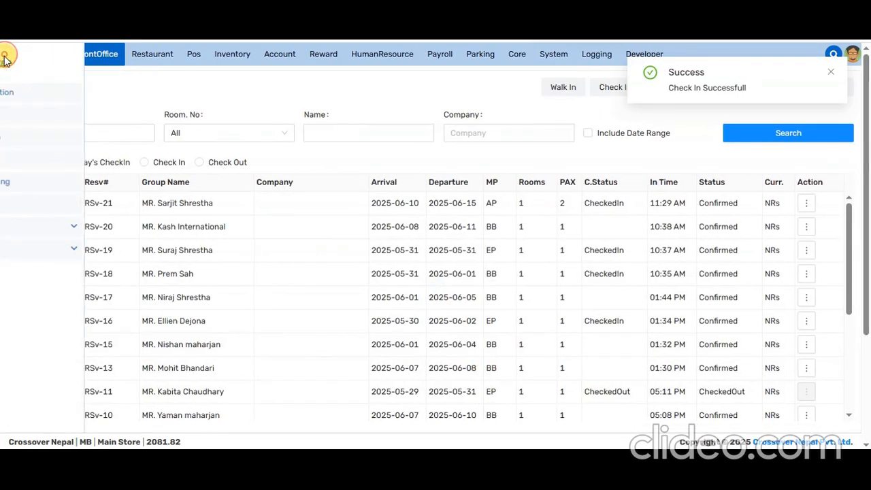
left_click(53, 162)
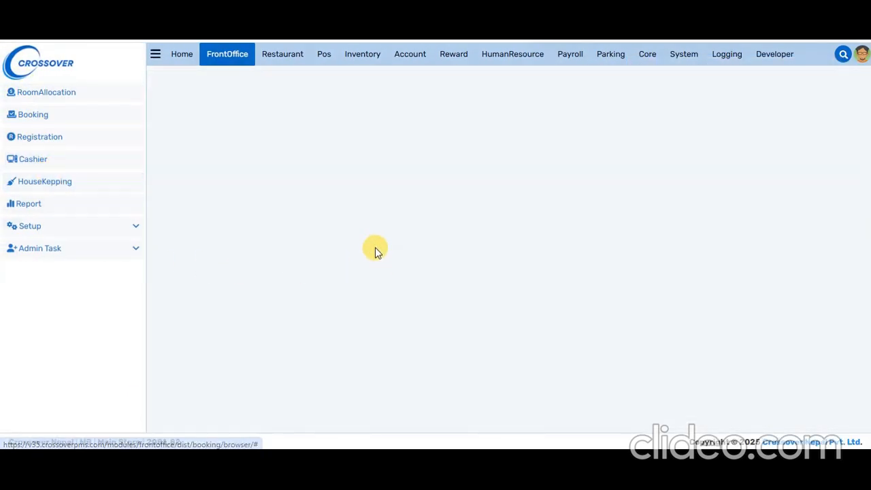